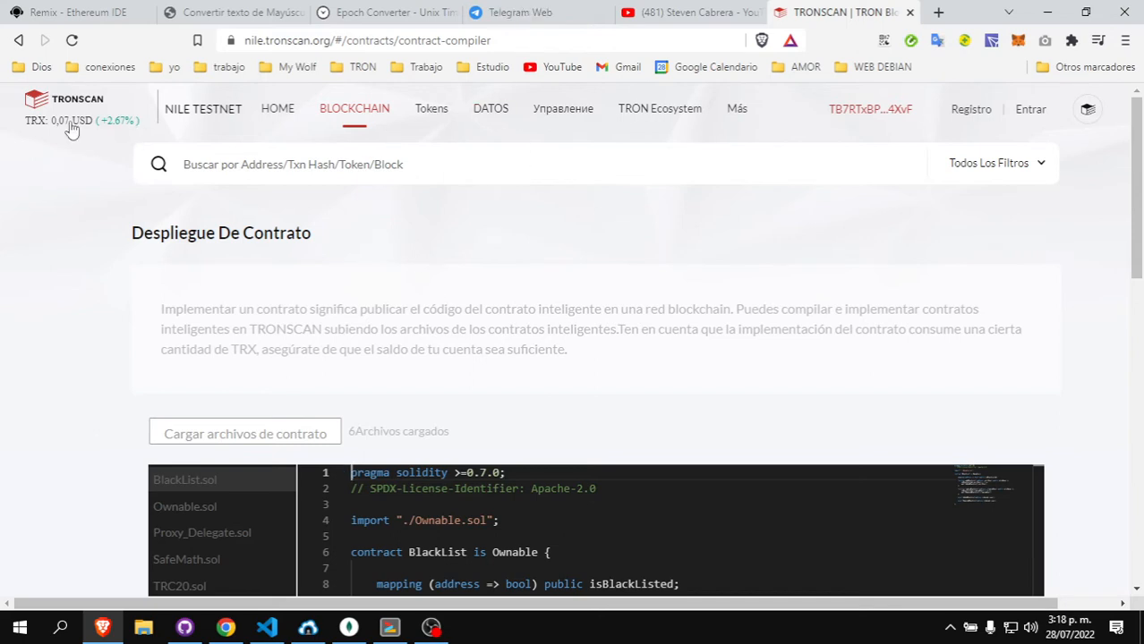
- Upload all six .sol contract source files to the deployment page
{"action": "mouse_move", "coordinate": [364, 107]}
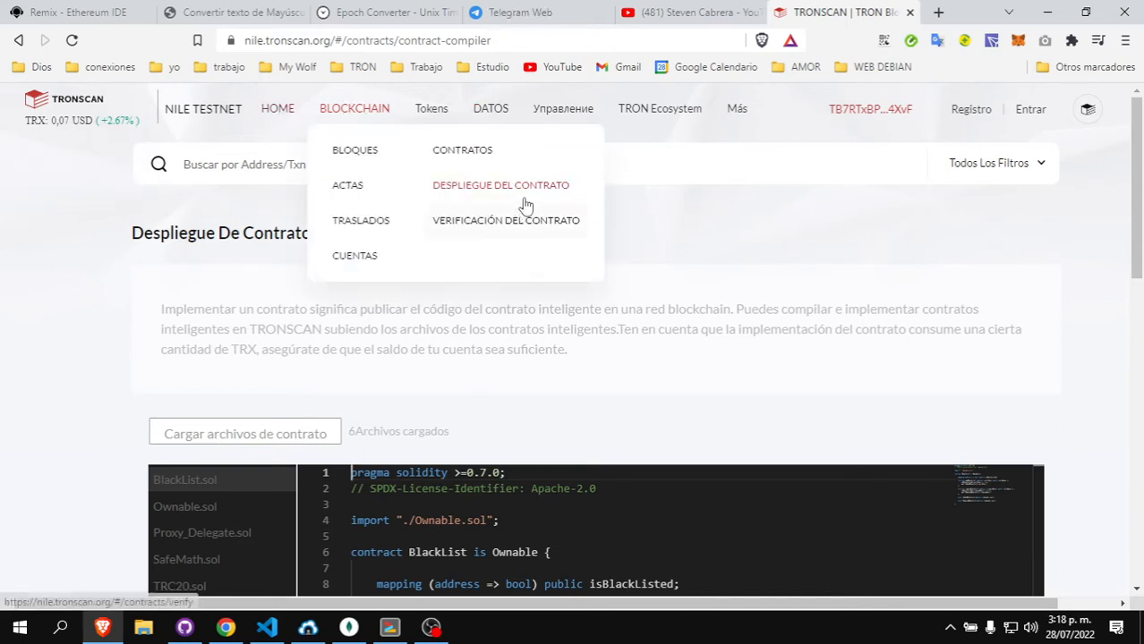
{"action": "scroll", "coordinate": [602, 292], "scroll_direction": "down", "scroll_amount": 1}
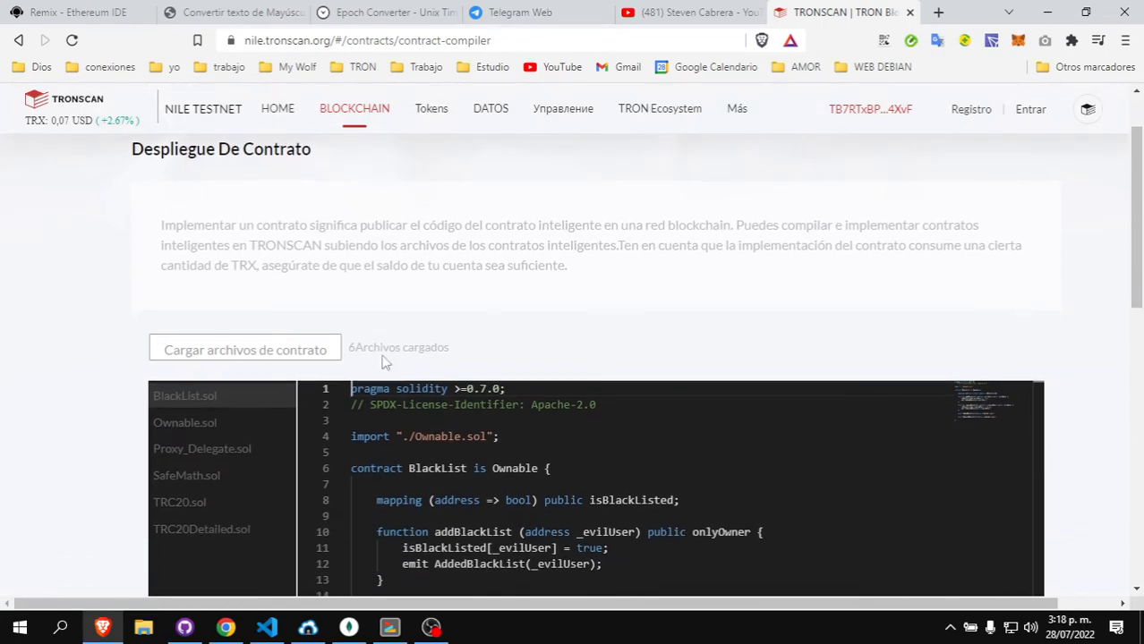
{"action": "left_click", "coordinate": [257, 350]}
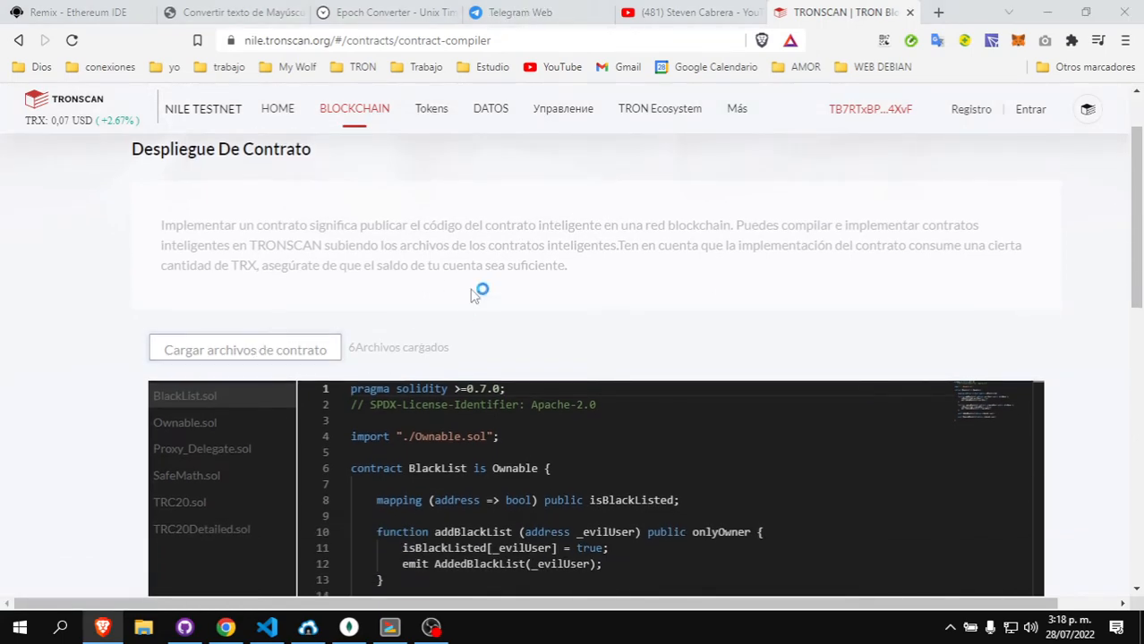
{"action": "left_click_drag", "start_coordinate": [268, 235], "coordinate": [324, 134]}
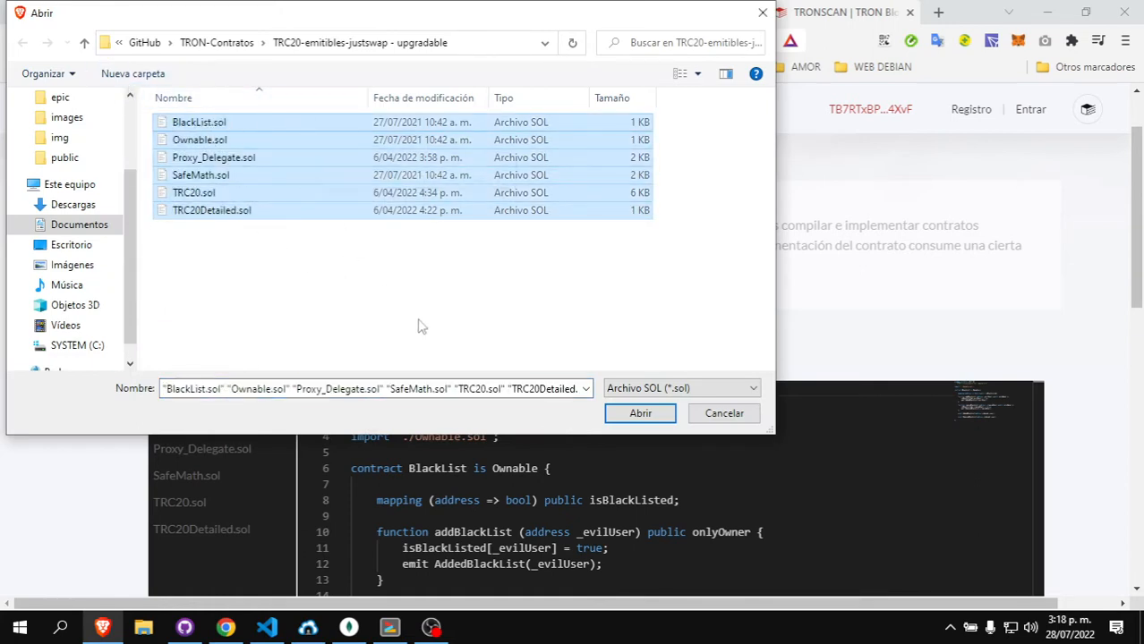
{"action": "left_click", "coordinate": [660, 413]}
- Display and scroll through the TRC20Detailed.sol source code
{"action": "scroll", "coordinate": [577, 242], "scroll_direction": "down", "scroll_amount": 5}
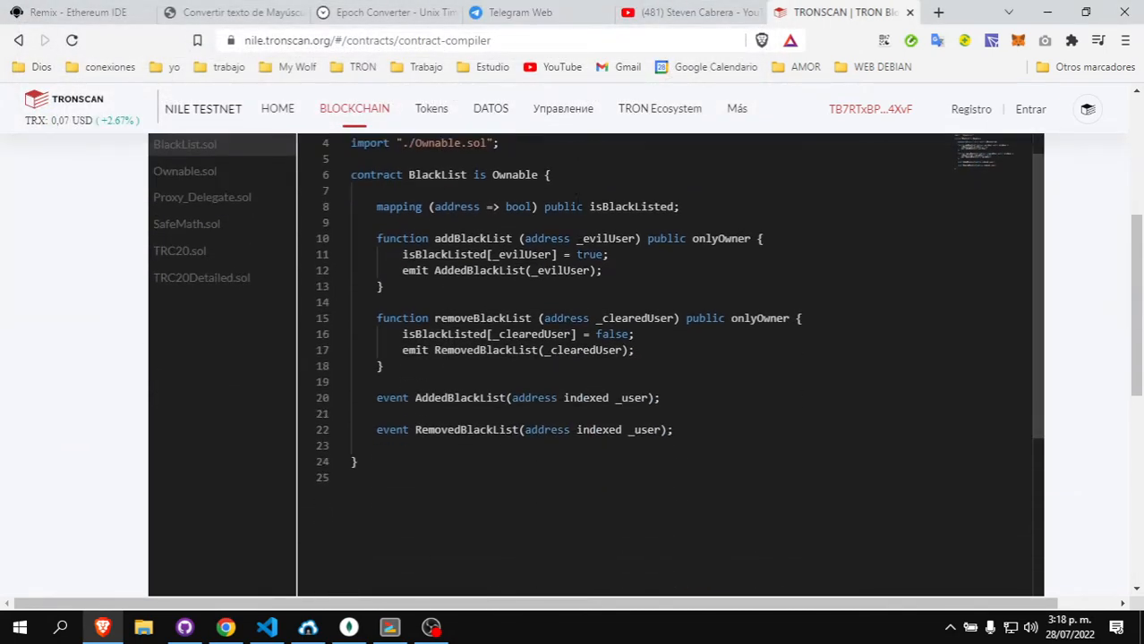
{"action": "left_click", "coordinate": [205, 280]}
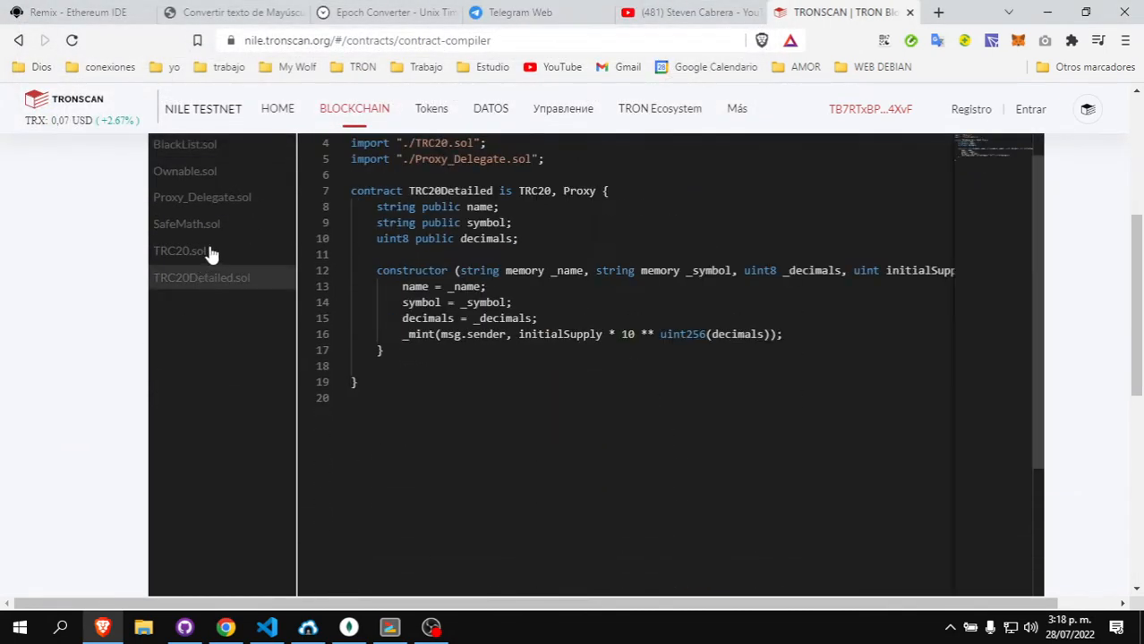
{"action": "scroll", "coordinate": [681, 262], "scroll_direction": "down", "scroll_amount": 3}
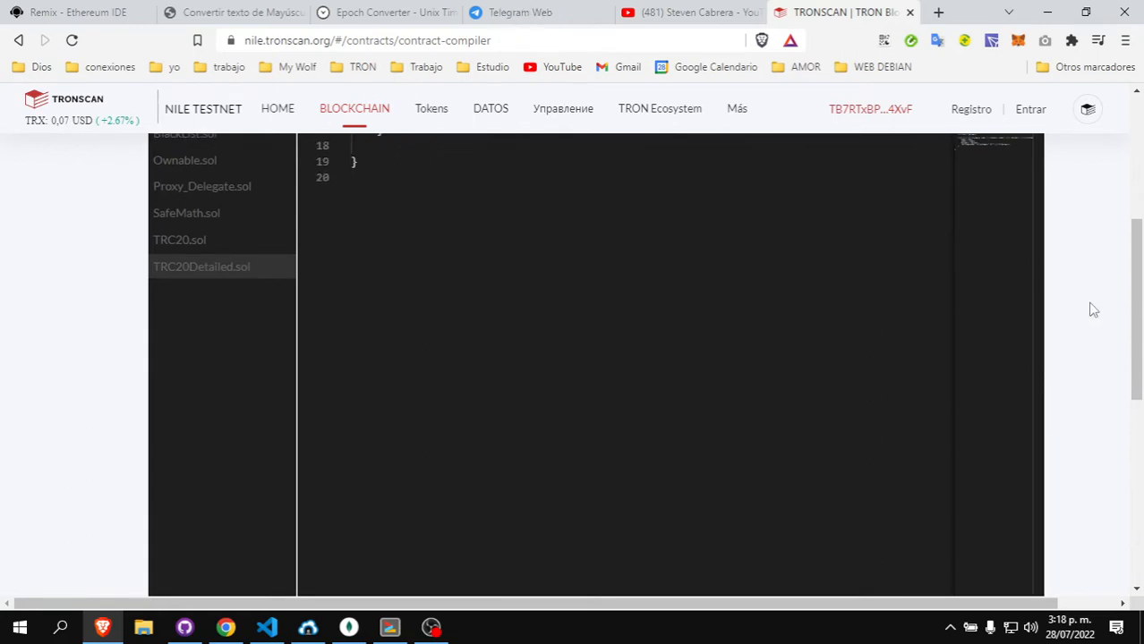
{"action": "scroll", "coordinate": [1065, 310], "scroll_direction": "down", "scroll_amount": 5}
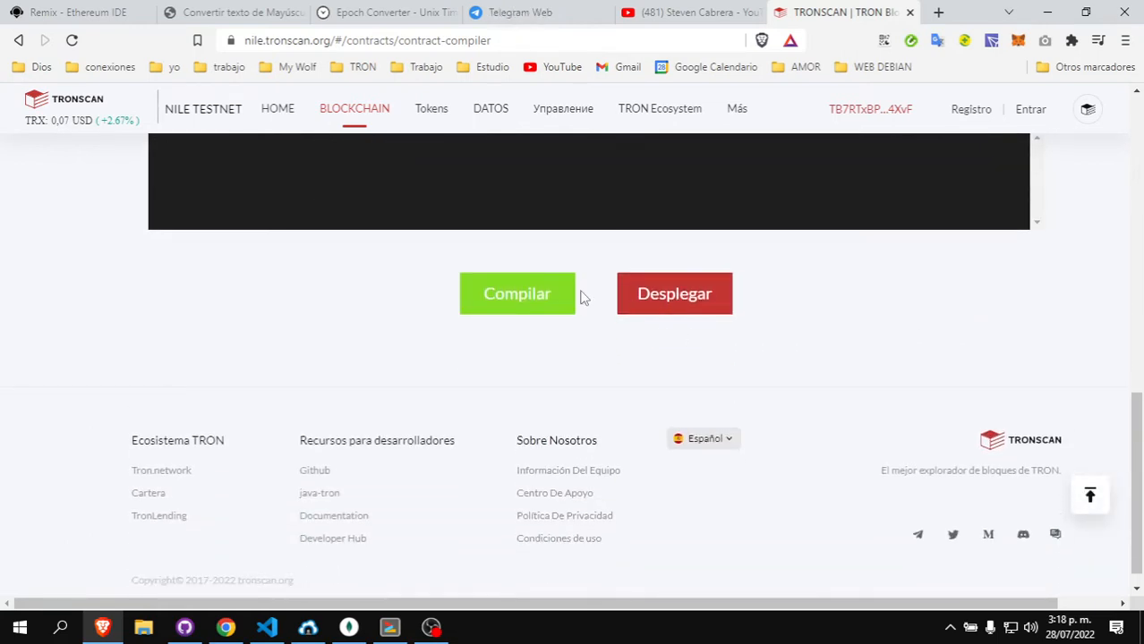
- Compile the contracts with optimizer runs set to 200
{"action": "left_click", "coordinate": [497, 294]}
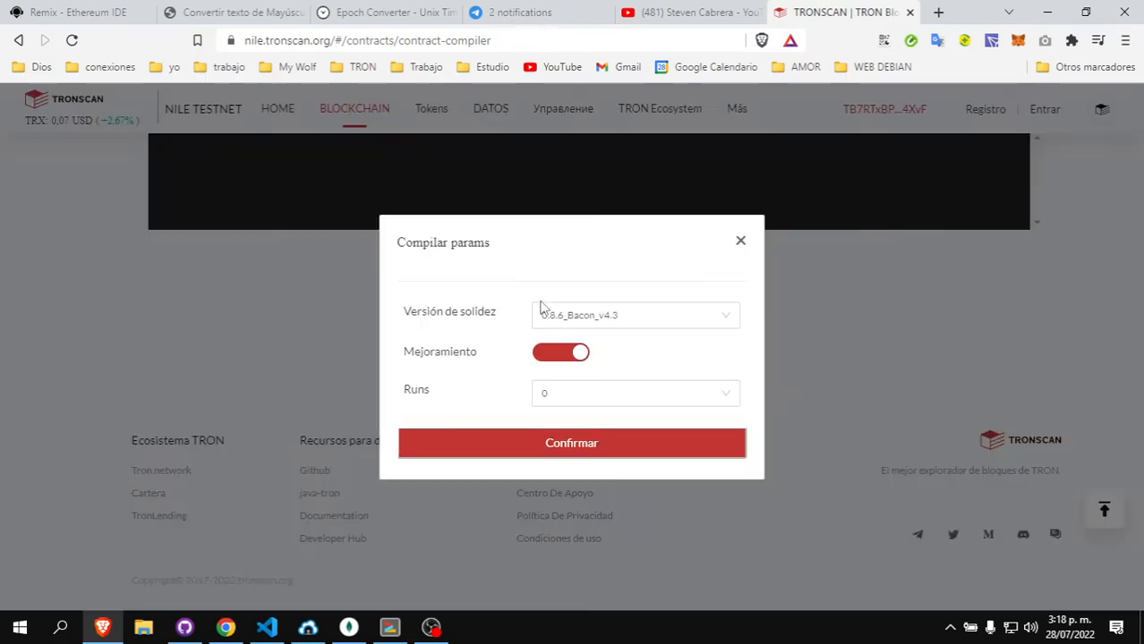
{"action": "left_click", "coordinate": [567, 397]}
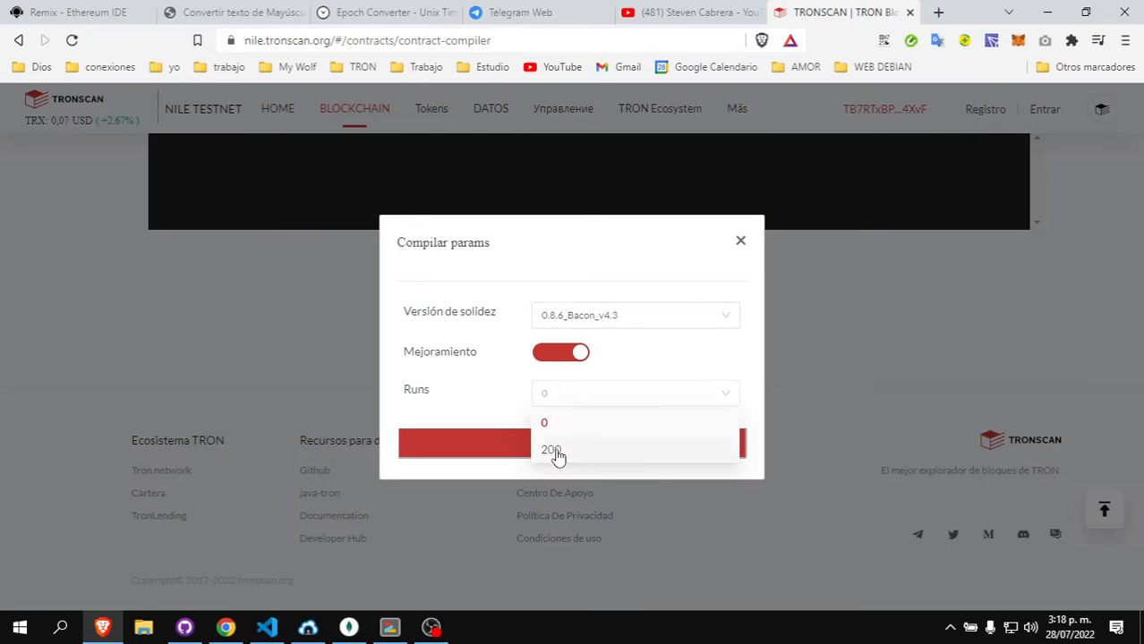
{"action": "left_click", "coordinate": [556, 453]}
{"action": "left_click", "coordinate": [559, 455]}
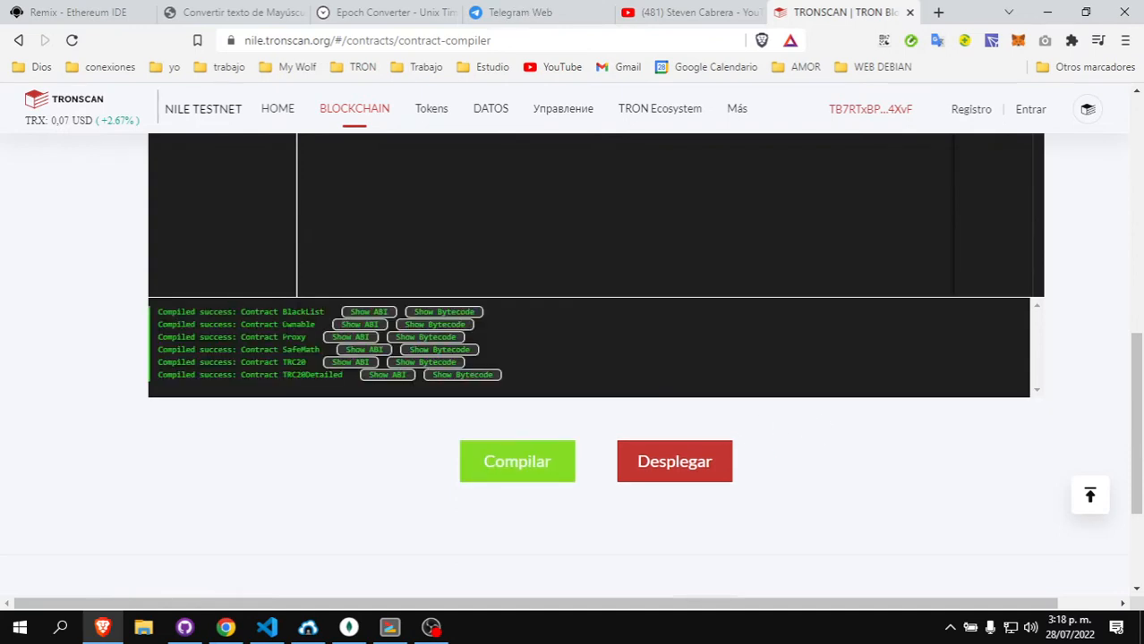
- Reopen the compile settings and close them without changes
{"action": "left_click", "coordinate": [524, 461]}
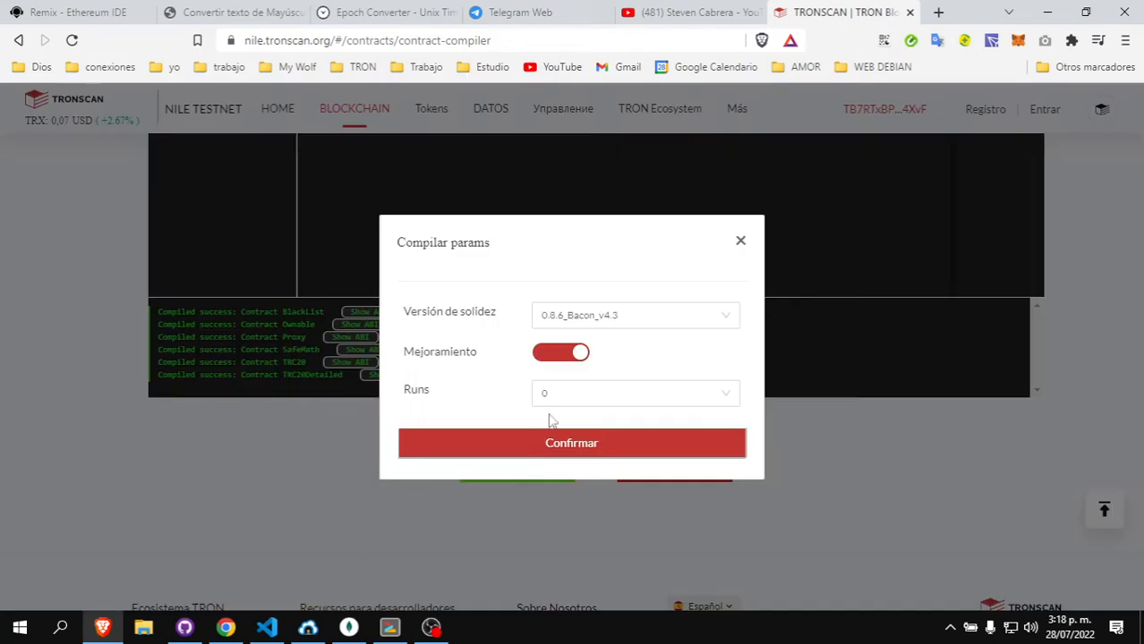
{"action": "left_click", "coordinate": [741, 240]}
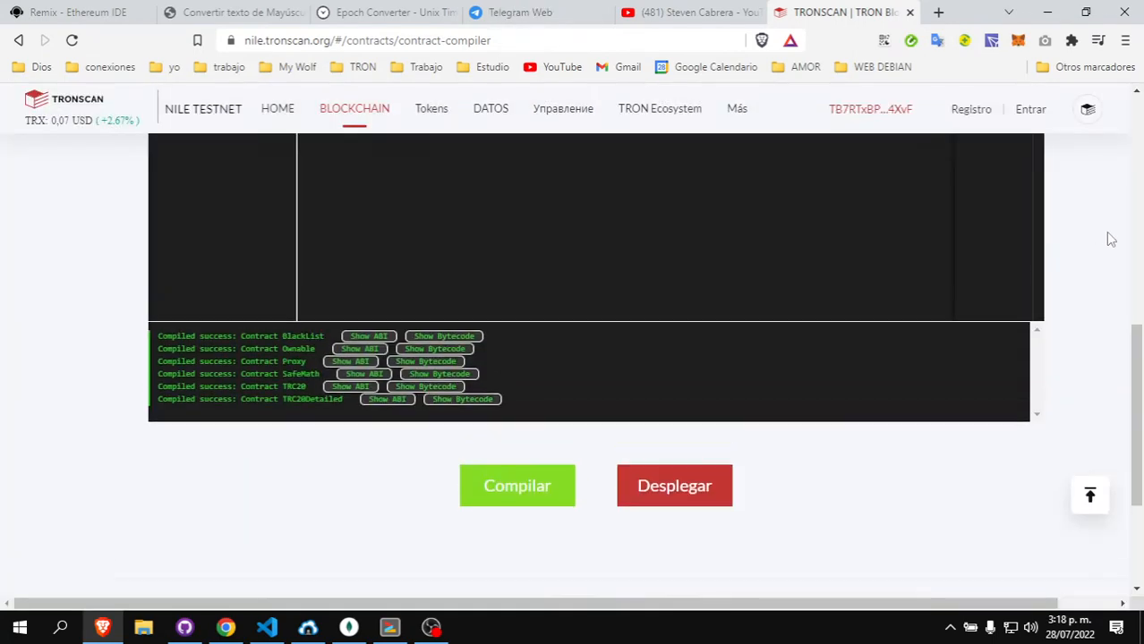
{"action": "scroll", "coordinate": [1083, 248], "scroll_direction": "up", "scroll_amount": 2}
{"action": "scroll", "coordinate": [1079, 240], "scroll_direction": "up", "scroll_amount": 3}
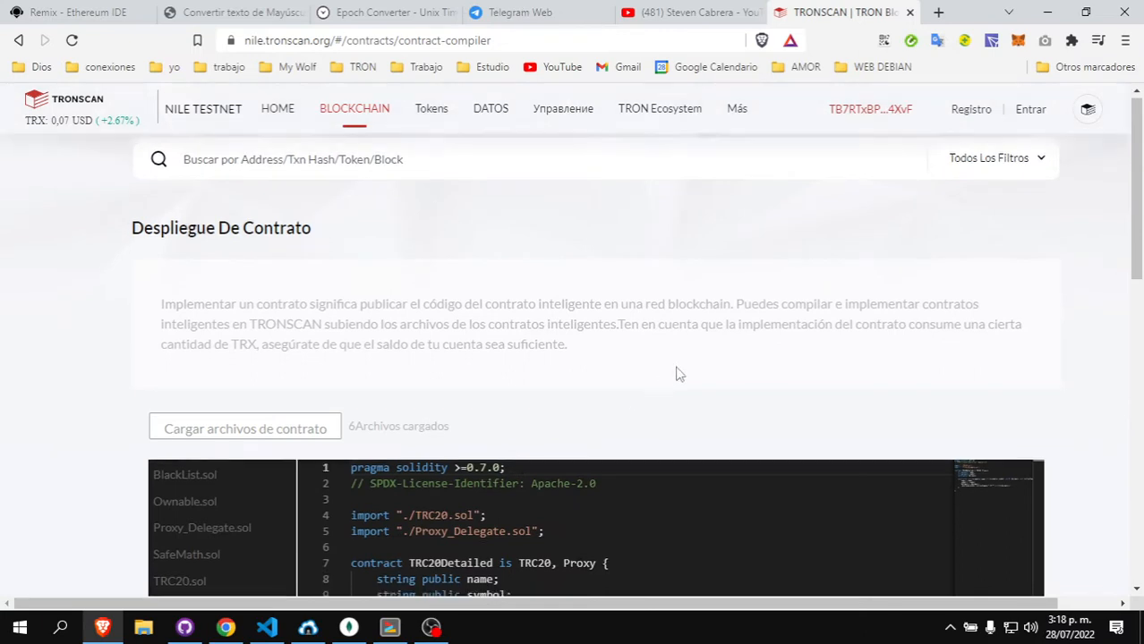
- Recompile with Solidity 0.8.6_Bacon_v4.3 kept and optimizer runs set to 200
{"action": "scroll", "coordinate": [676, 373], "scroll_direction": "down", "scroll_amount": 2}
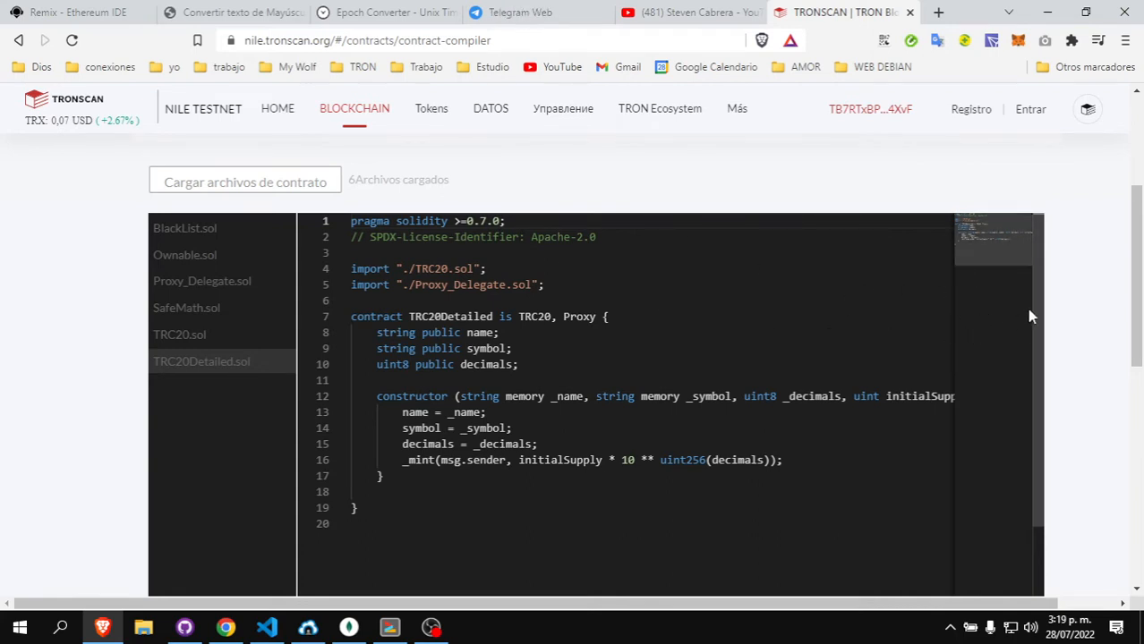
{"action": "scroll", "coordinate": [1026, 308], "scroll_direction": "down", "scroll_amount": 2}
{"action": "scroll", "coordinate": [1061, 323], "scroll_direction": "down", "scroll_amount": 5}
{"action": "scroll", "coordinate": [1083, 358], "scroll_direction": "down", "scroll_amount": 1}
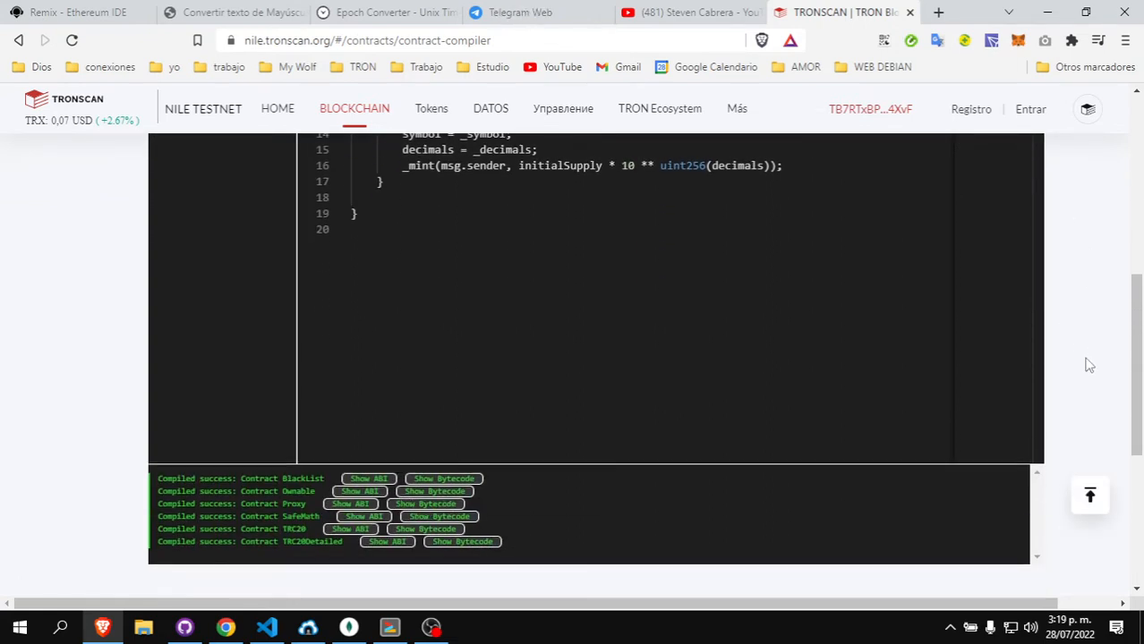
{"action": "scroll", "coordinate": [1070, 362], "scroll_direction": "down", "scroll_amount": 1}
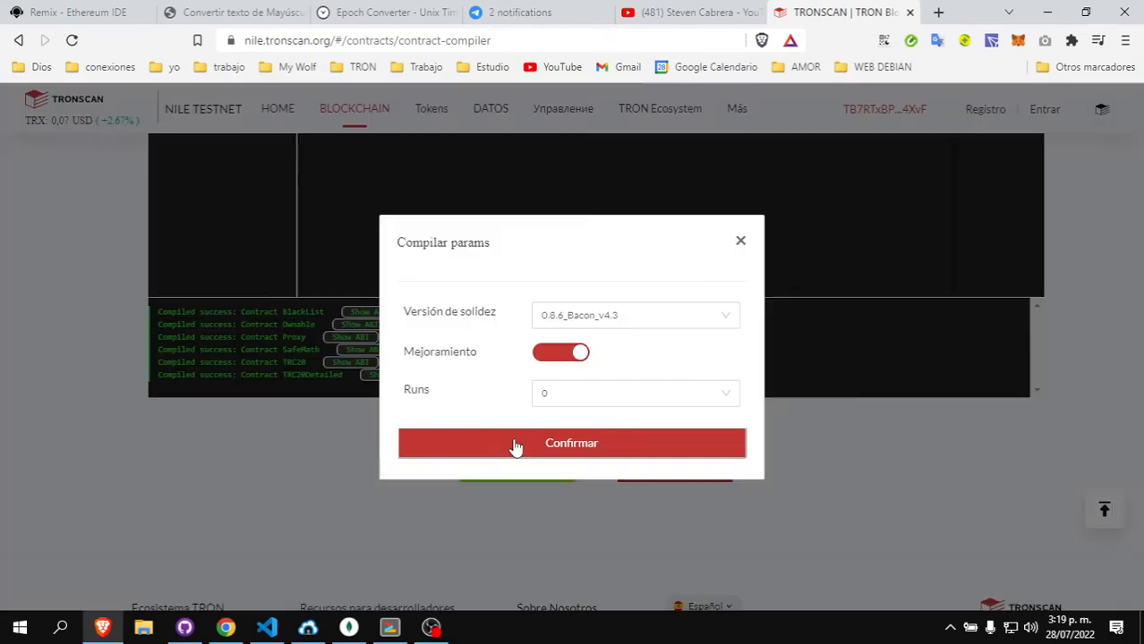
{"action": "left_click", "coordinate": [511, 462]}
{"action": "left_click", "coordinate": [593, 323]}
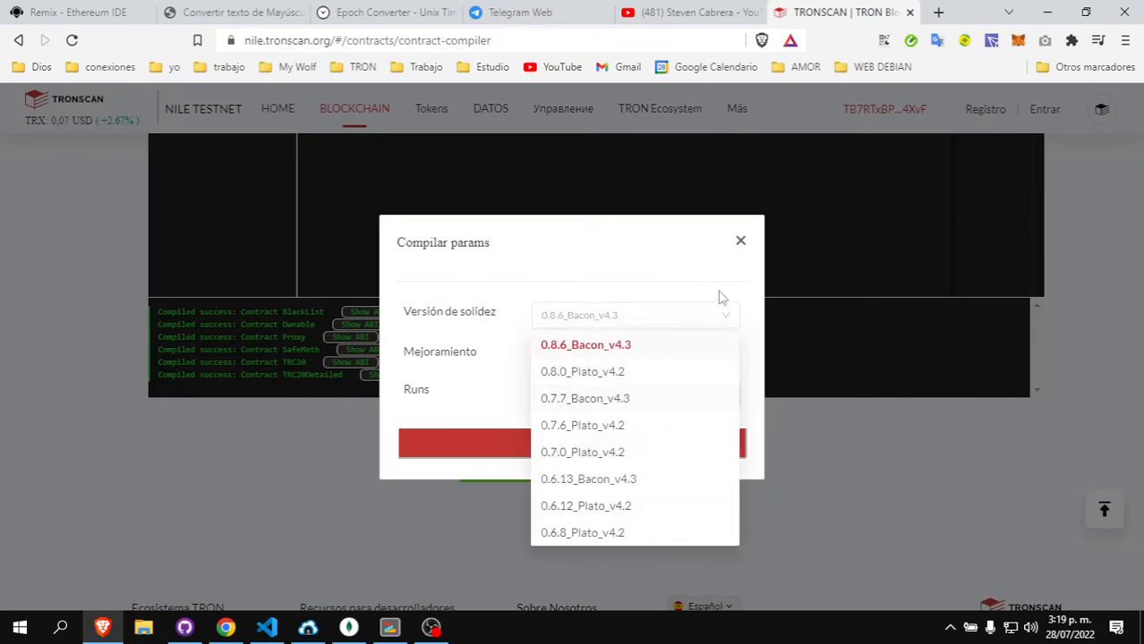
{"action": "left_click", "coordinate": [636, 273]}
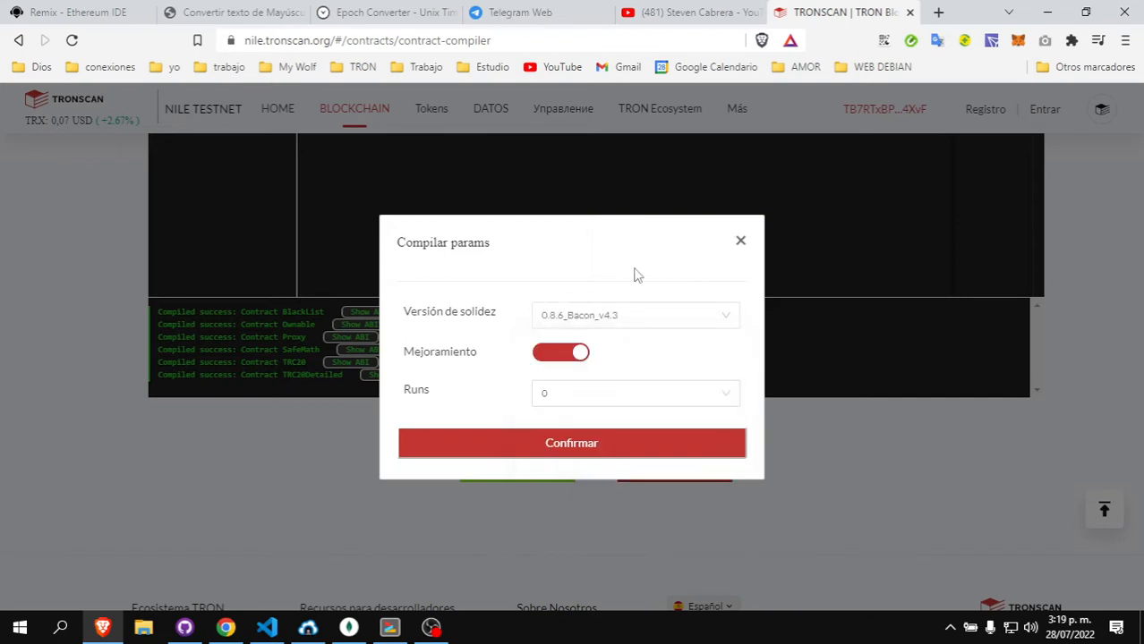
{"action": "left_click", "coordinate": [608, 401]}
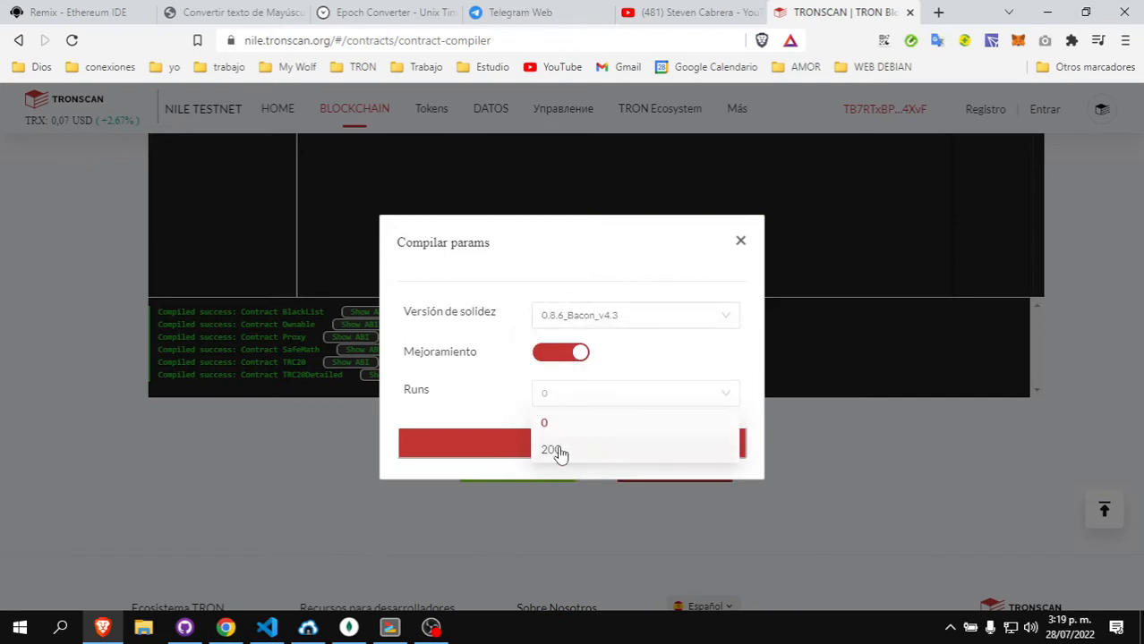
{"action": "left_click", "coordinate": [555, 451]}
{"action": "left_click", "coordinate": [541, 449]}
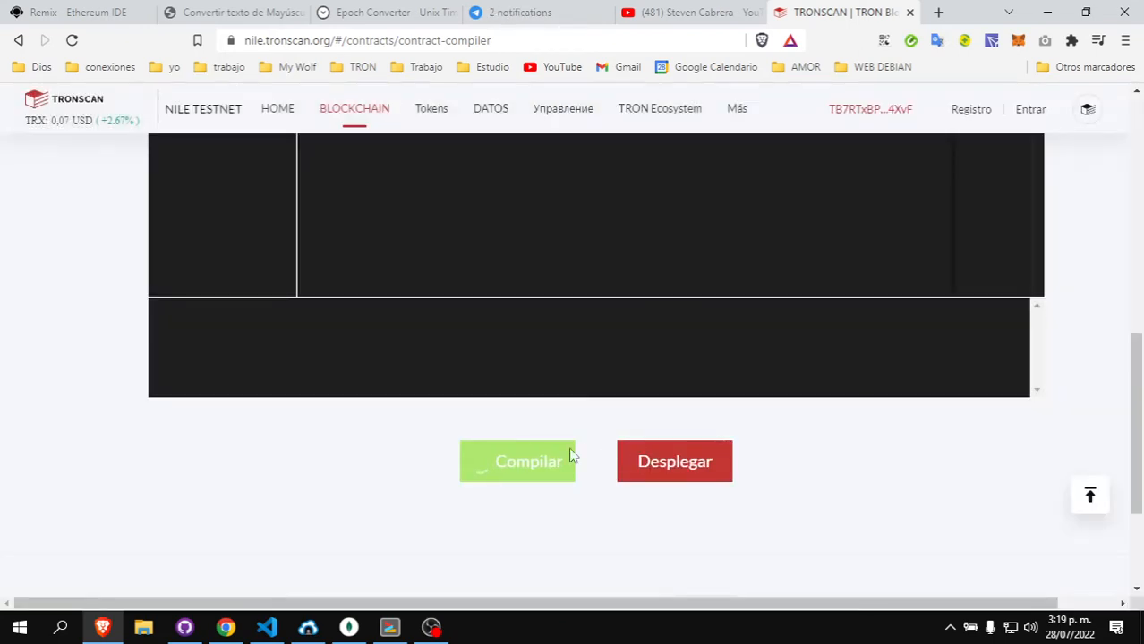
- Choose TRC20Detailed as the main contract in the deployment settings
{"action": "left_click", "coordinate": [687, 465]}
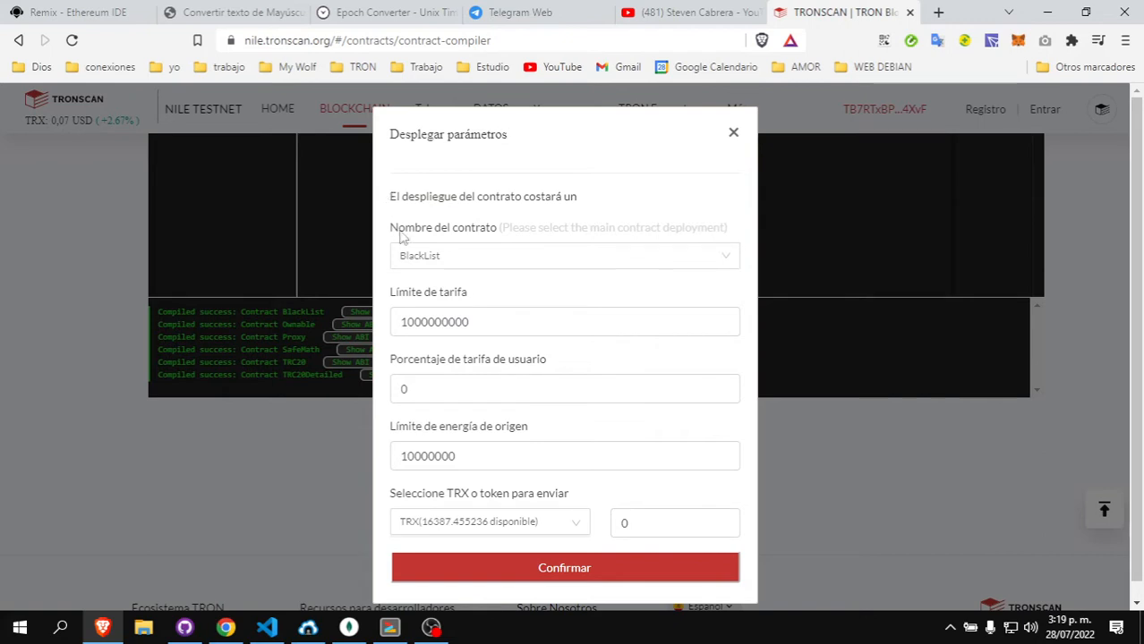
{"action": "left_click", "coordinate": [571, 260]}
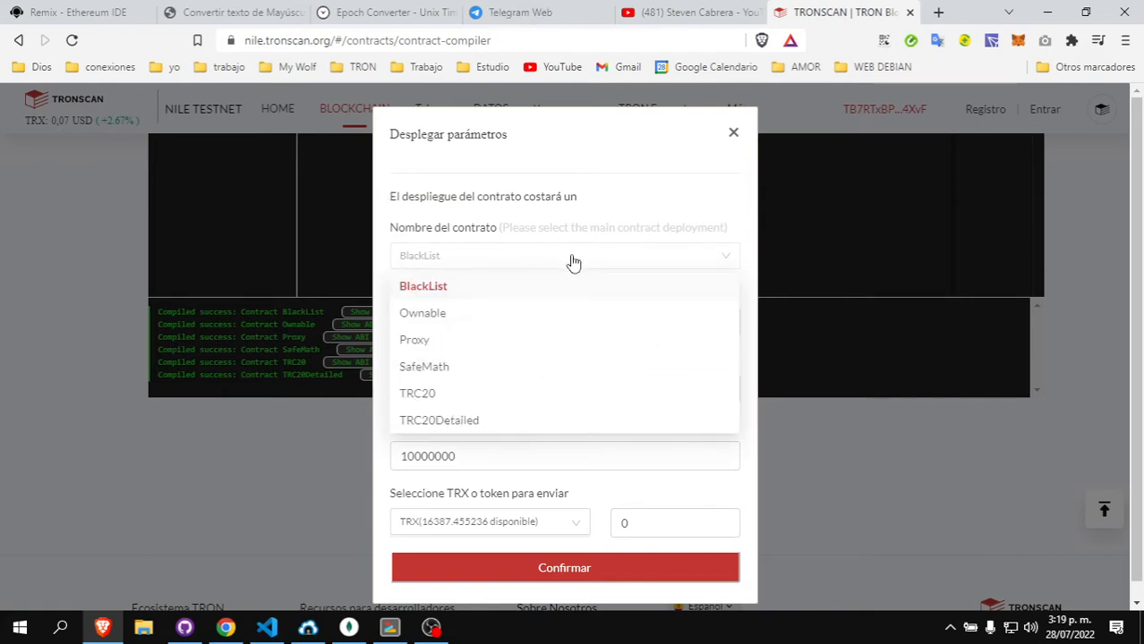
{"action": "left_click", "coordinate": [462, 420]}
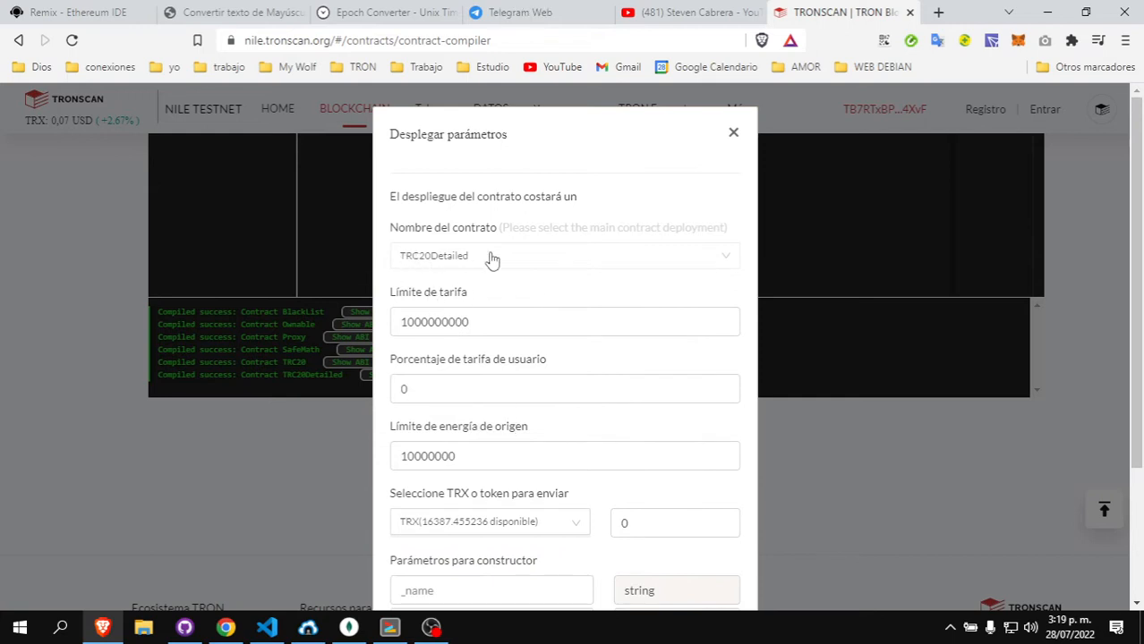
{"action": "scroll", "coordinate": [530, 315], "scroll_direction": "down", "scroll_amount": 3}
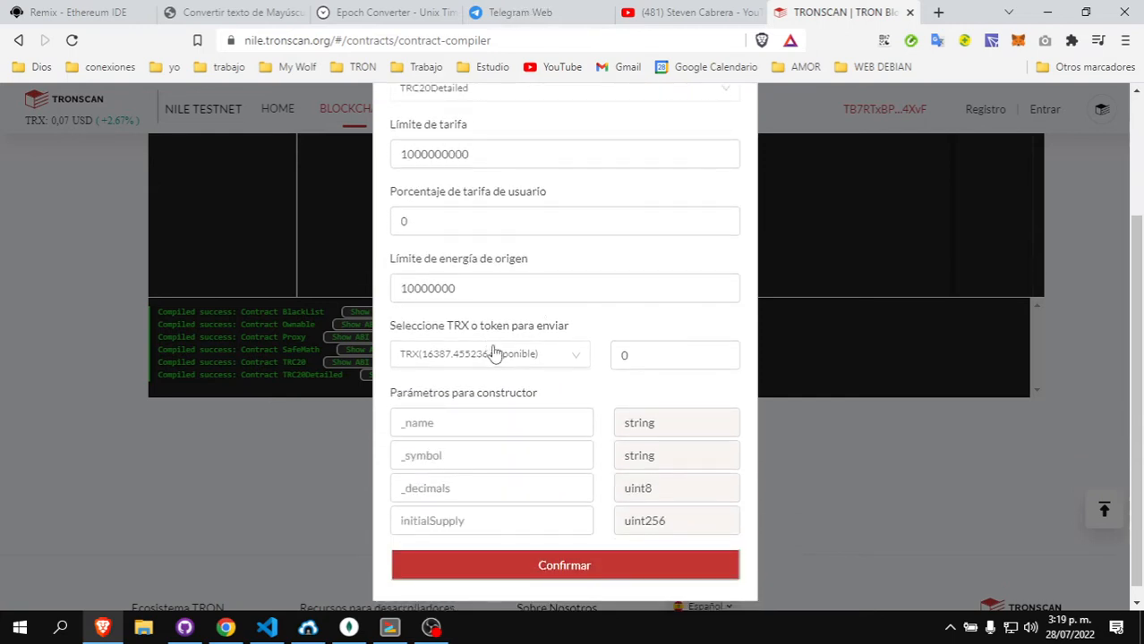
{"action": "scroll", "coordinate": [488, 385], "scroll_direction": "down", "scroll_amount": 1}
- Enter name STC, symbol STC, decimals 6, initial supply 1000000, and deploy
{"action": "left_click", "coordinate": [482, 410]}
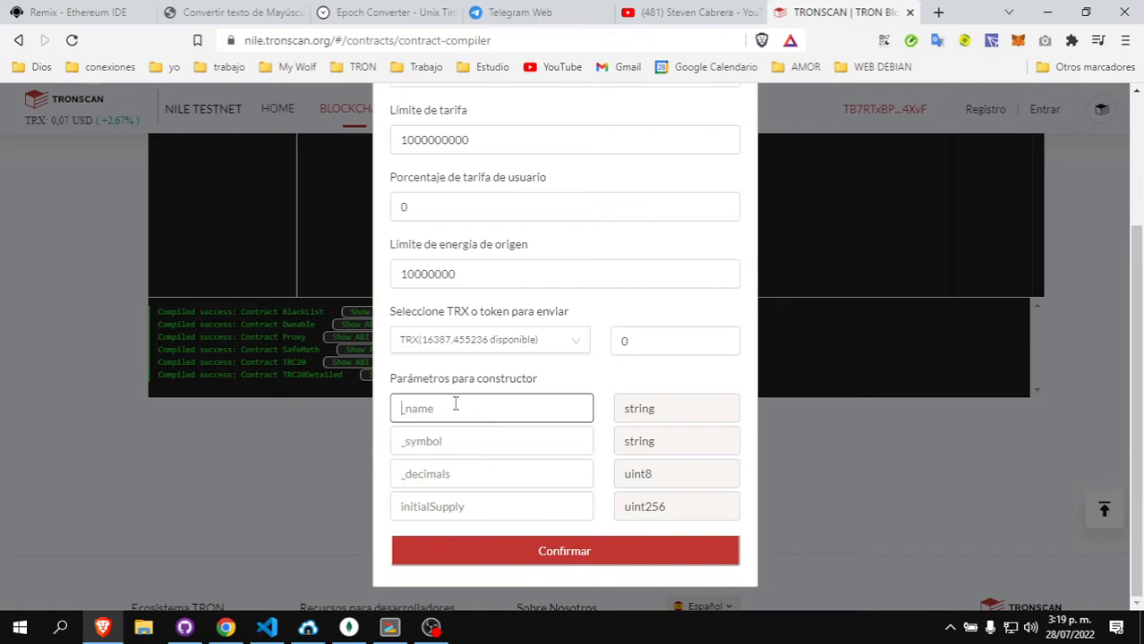
{"action": "type", "text": "STC"}
{"action": "left_click", "coordinate": [454, 440]}
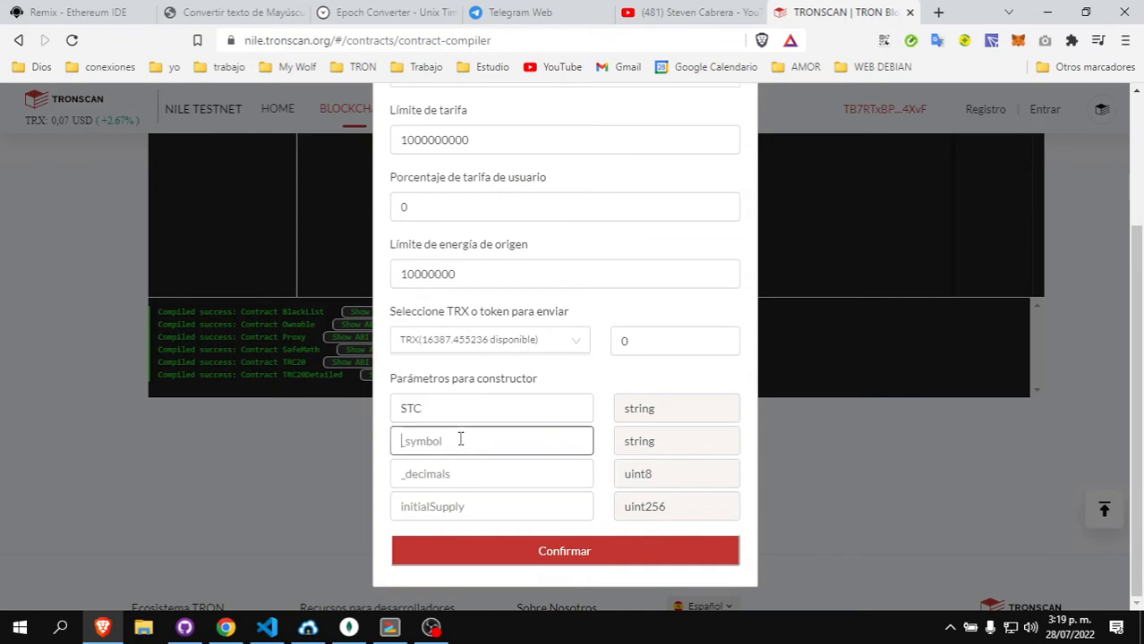
{"action": "type", "text": "STC"}
{"action": "left_click", "coordinate": [458, 469]}
{"action": "type", "text": "6"}
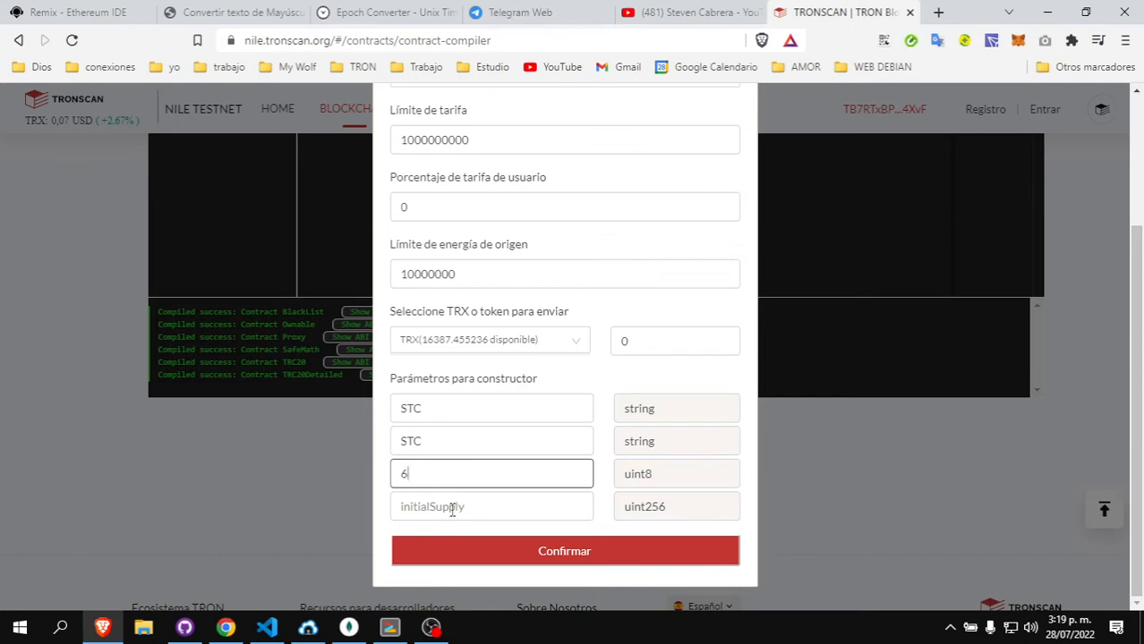
{"action": "left_click", "coordinate": [490, 507]}
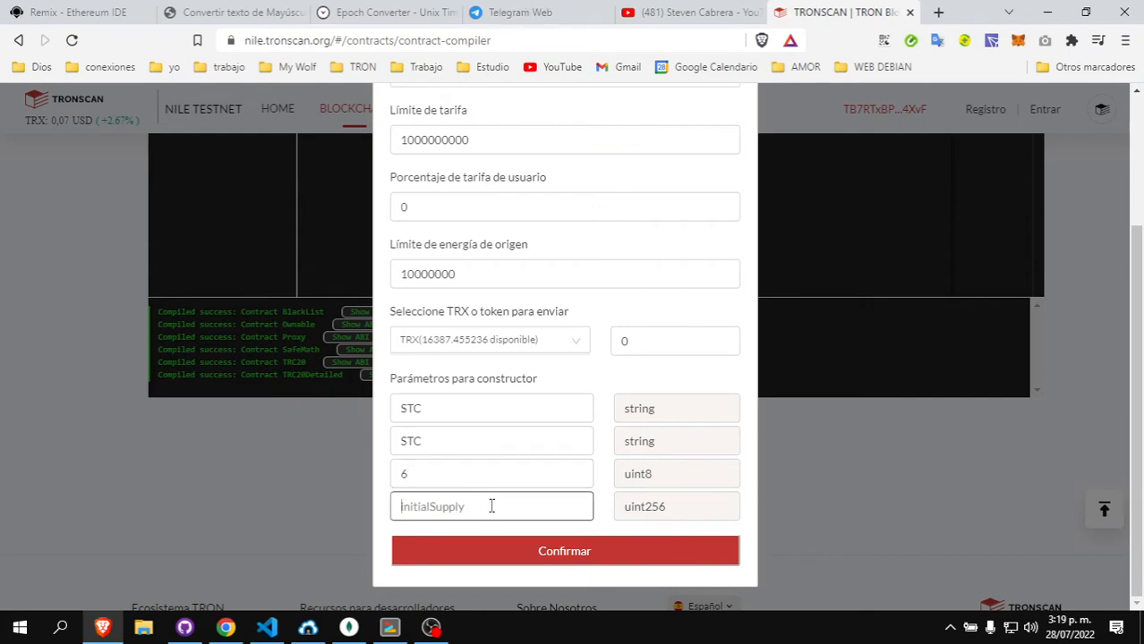
{"action": "type", "text": "1000000"}
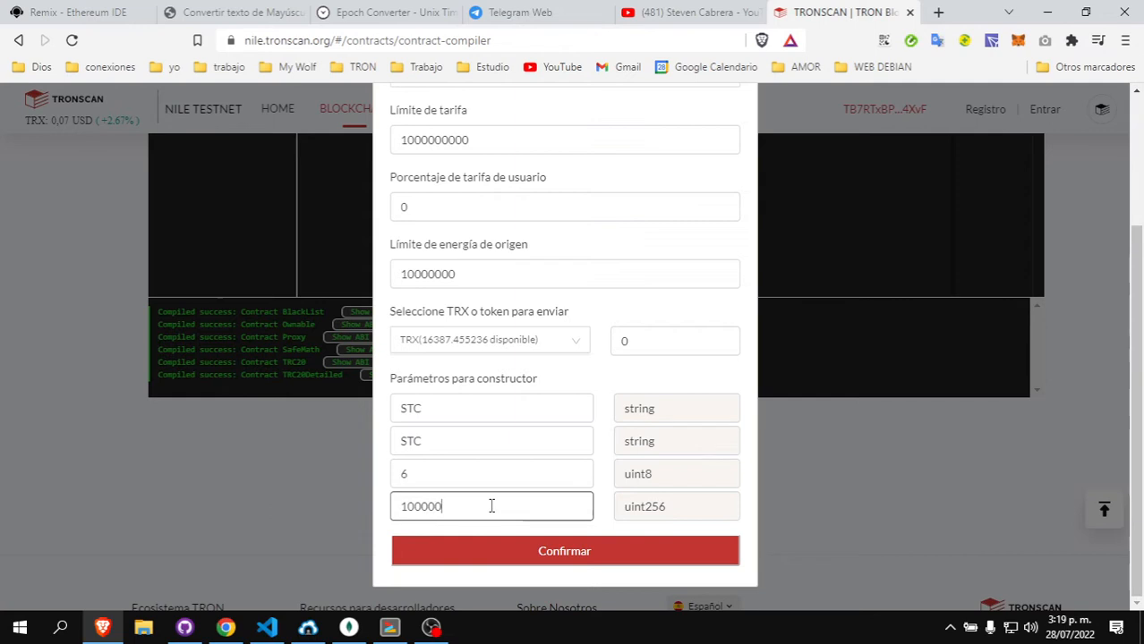
{"action": "left_click", "coordinate": [528, 548]}
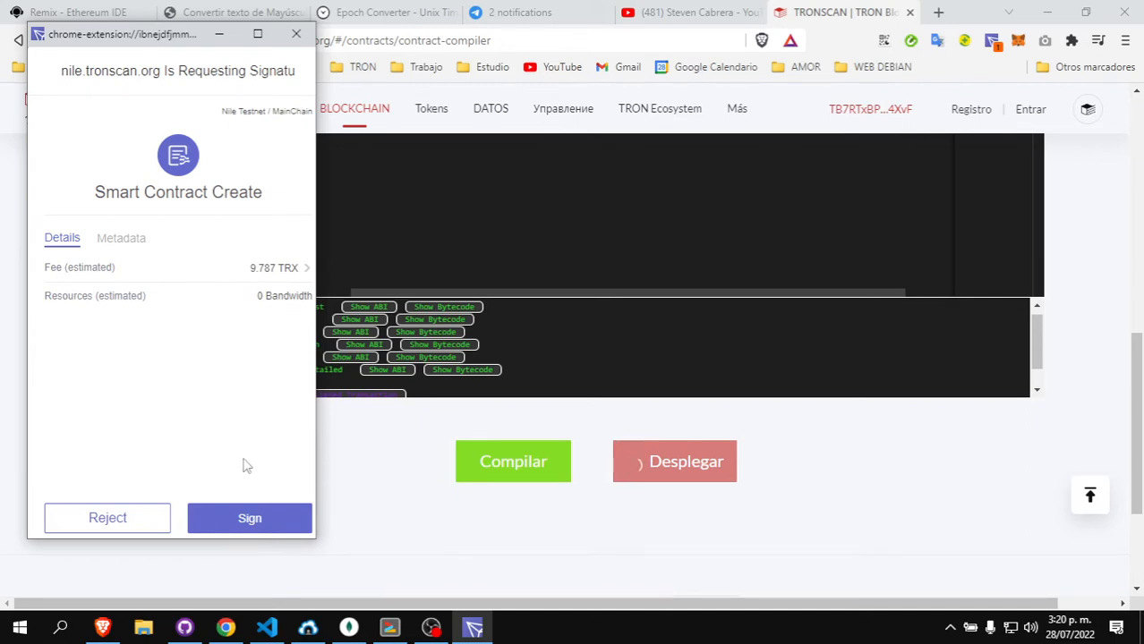
- Sign the Smart Contract Create transaction in TronLink
{"action": "left_click", "coordinate": [269, 523]}
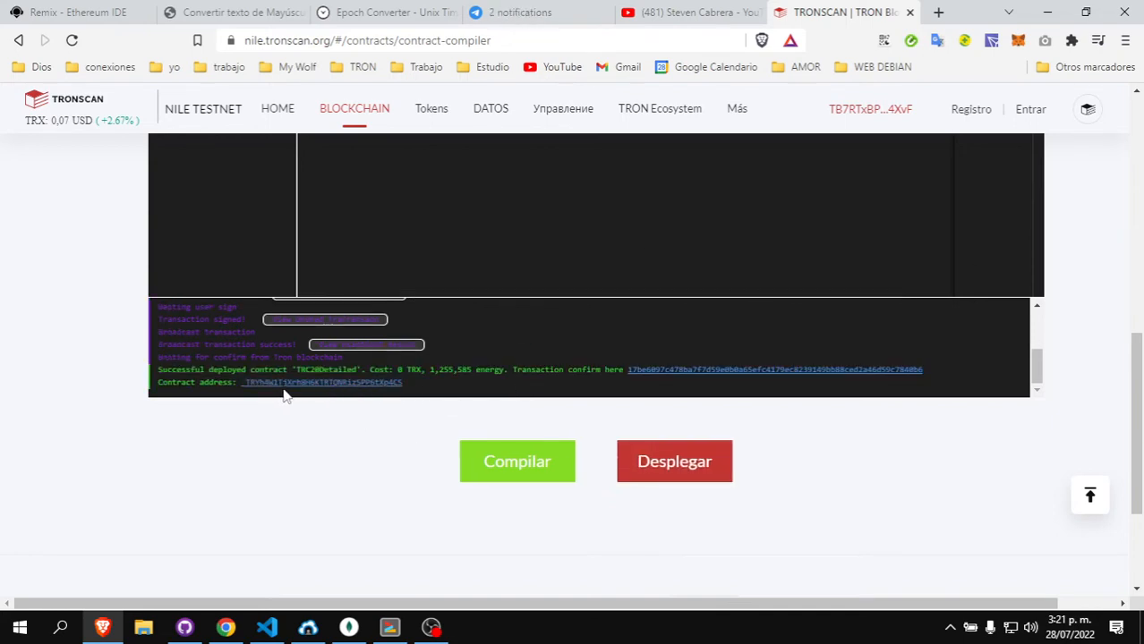
- Open the new contract's page from the compiler log, then its creator's account page
{"action": "left_click_drag", "start_coordinate": [407, 390], "coordinate": [244, 384]}
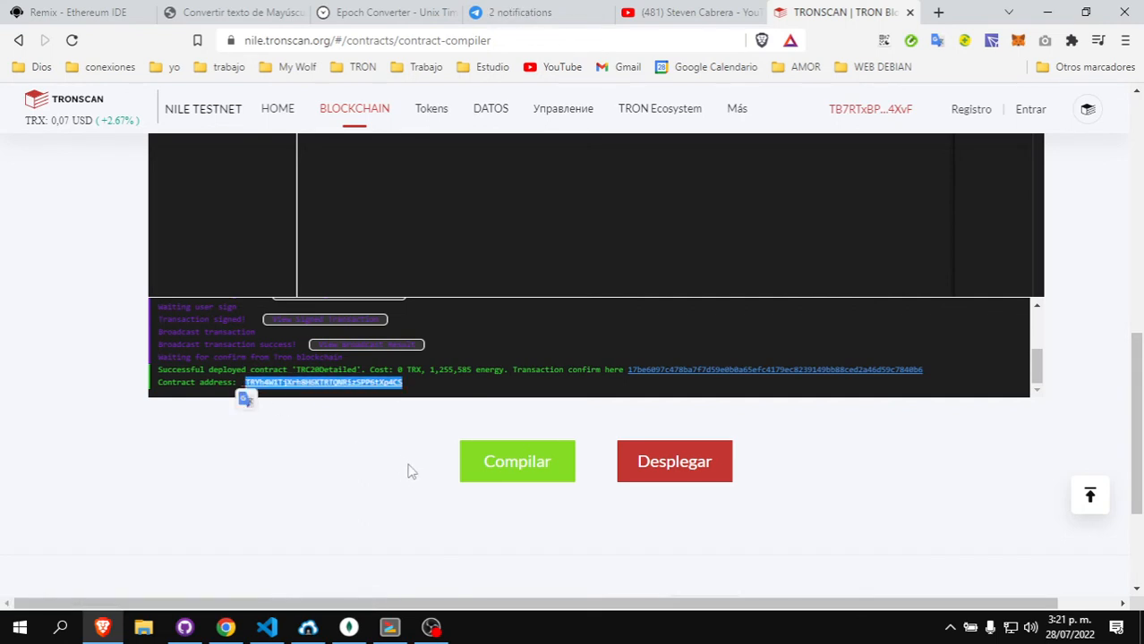
{"action": "left_click", "coordinate": [345, 383]}
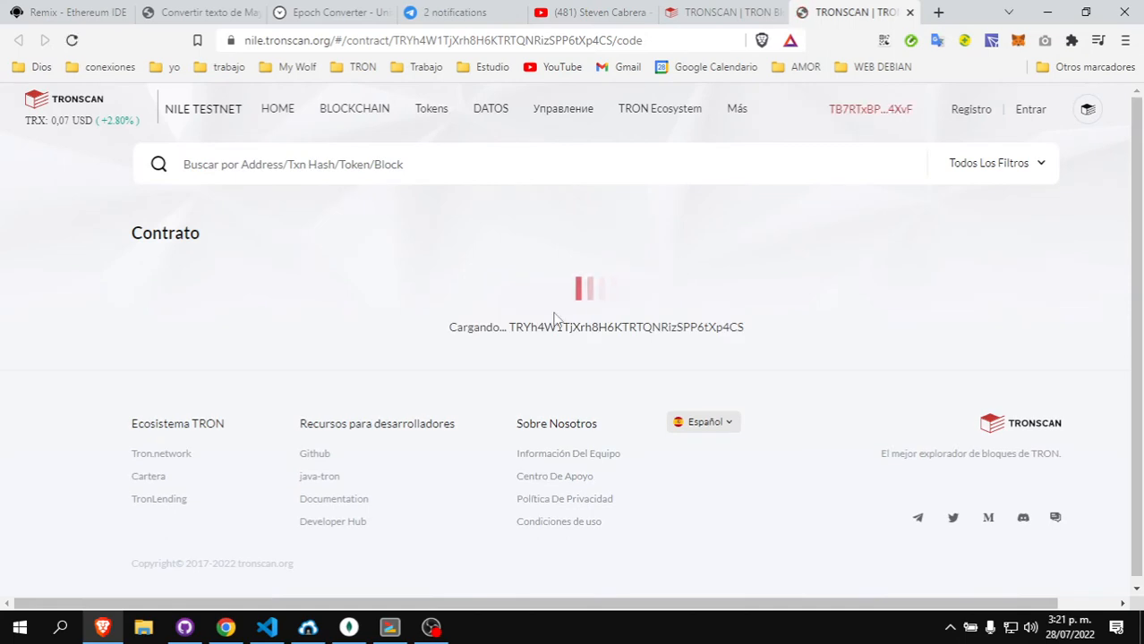
{"action": "scroll", "coordinate": [764, 320], "scroll_direction": "down", "scroll_amount": 1}
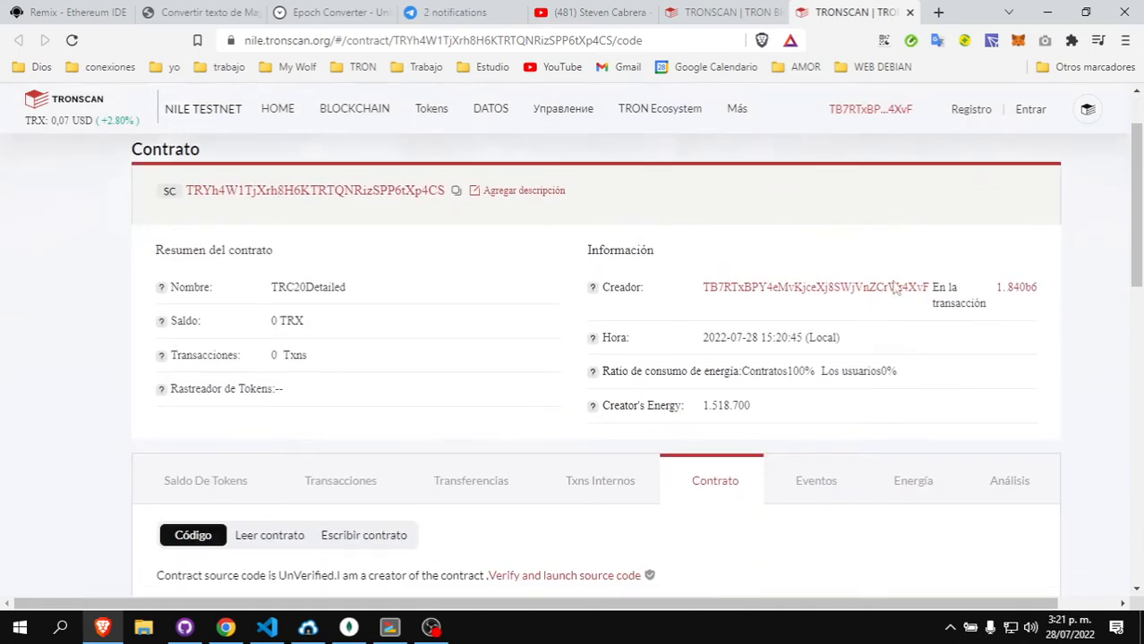
{"action": "middle_click", "coordinate": [789, 293]}
{"action": "left_click", "coordinate": [859, 12]}
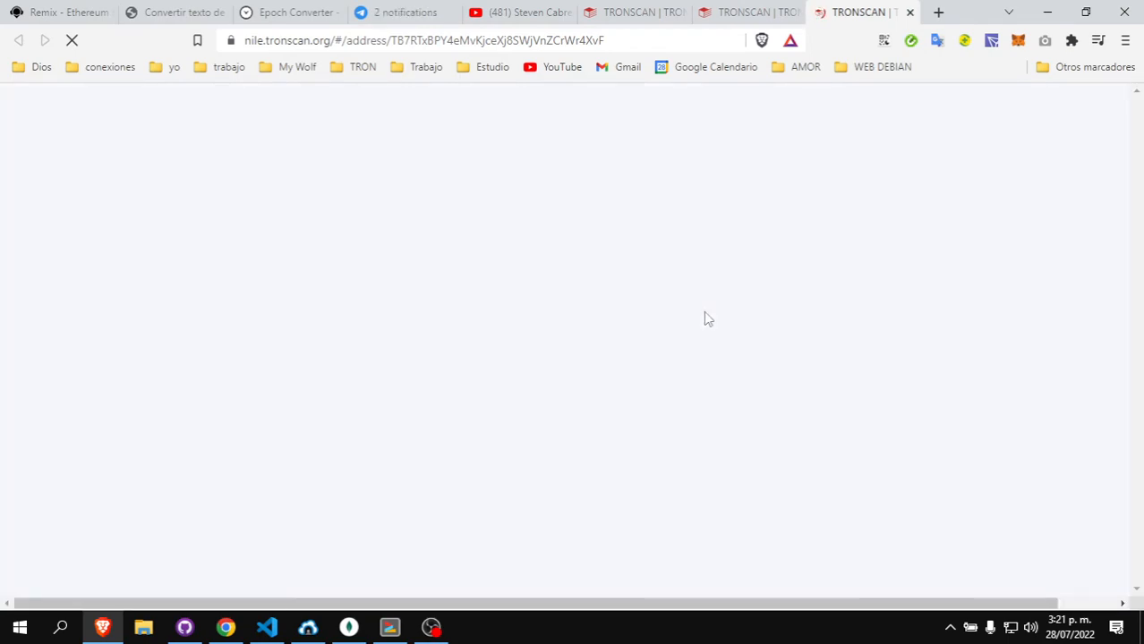
- Show the creator account's published contracts list
{"action": "left_click", "coordinate": [667, 6]}
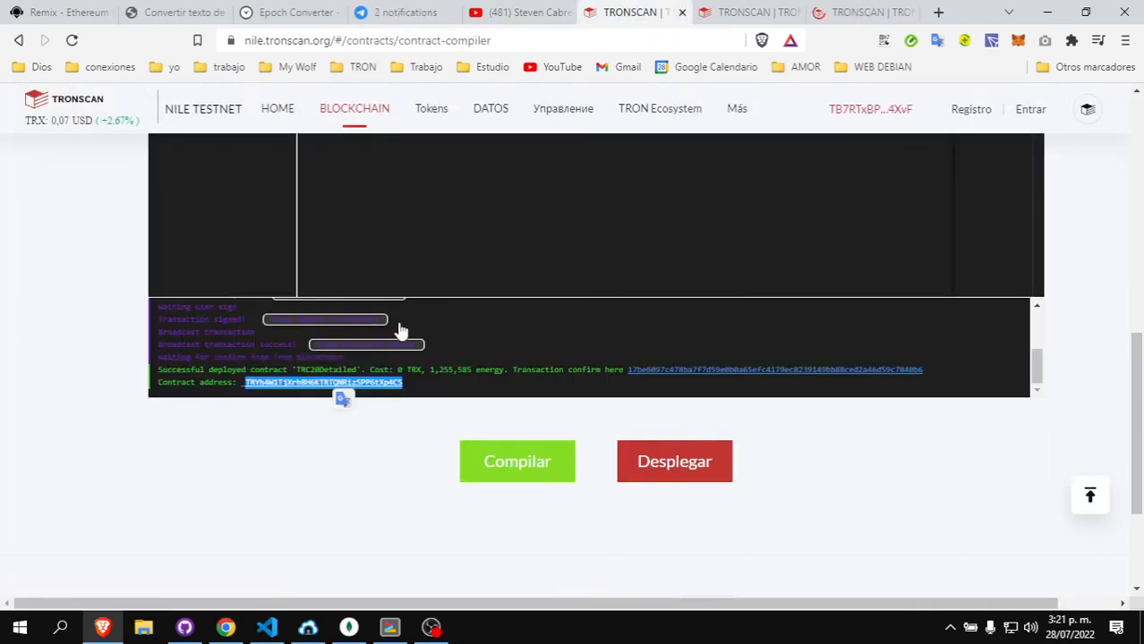
{"action": "left_click", "coordinate": [823, 11]}
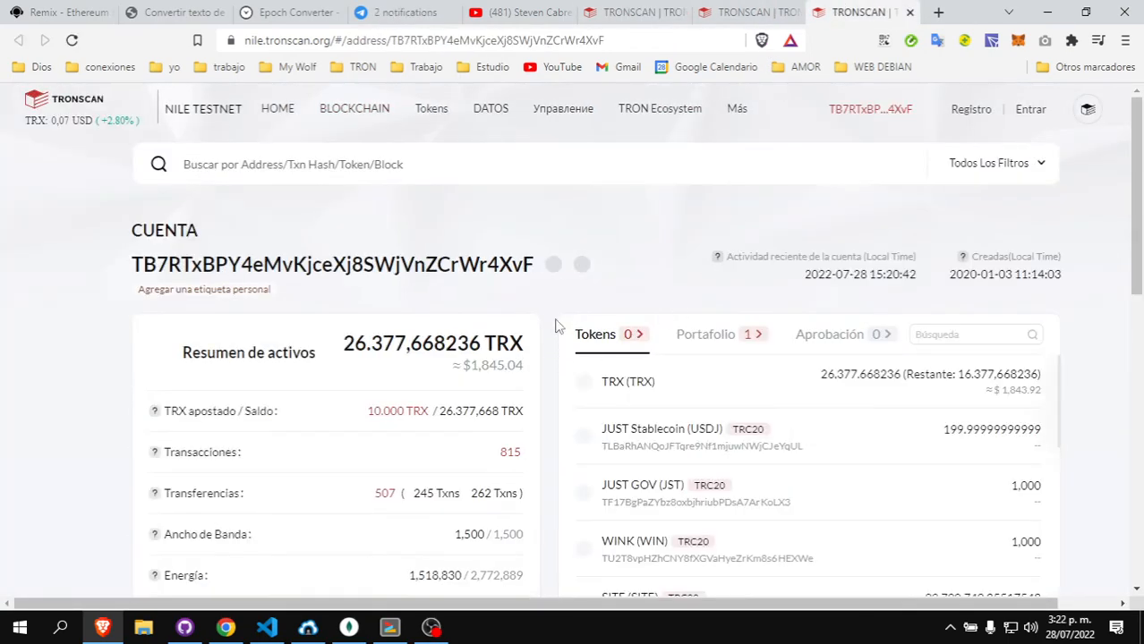
{"action": "scroll", "coordinate": [564, 321], "scroll_direction": "down", "scroll_amount": 2}
{"action": "scroll", "coordinate": [570, 318], "scroll_direction": "down", "scroll_amount": 4}
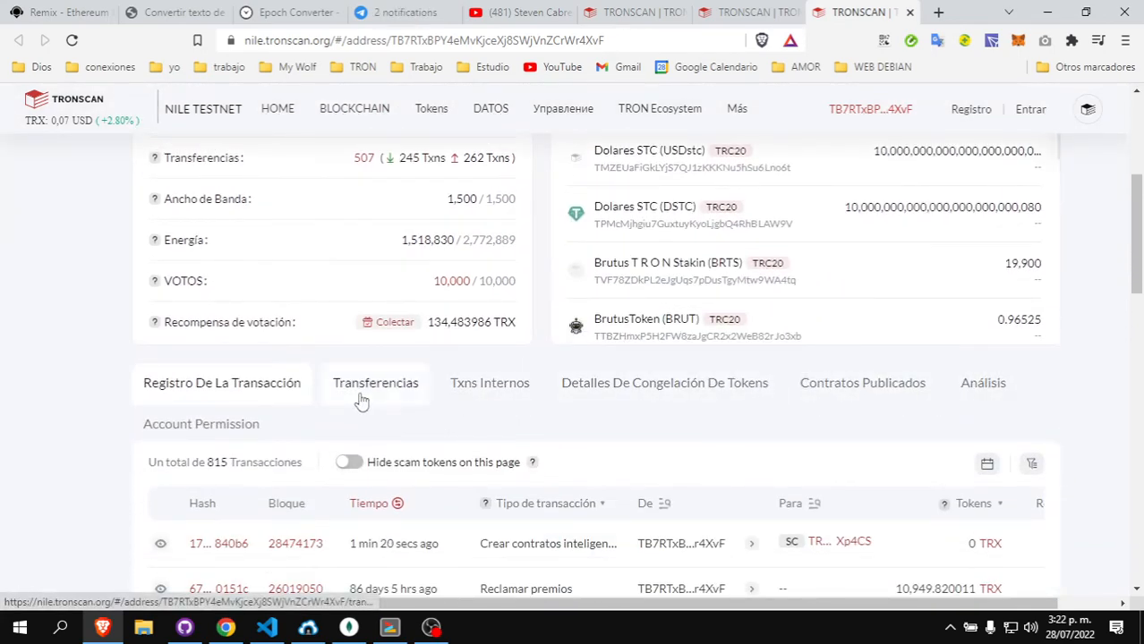
{"action": "left_click", "coordinate": [874, 385]}
- Sort published contracts newest first, confirming the 2022-07-28 TRC20Detailed on top
{"action": "scroll", "coordinate": [286, 211], "scroll_direction": "up", "scroll_amount": 3}
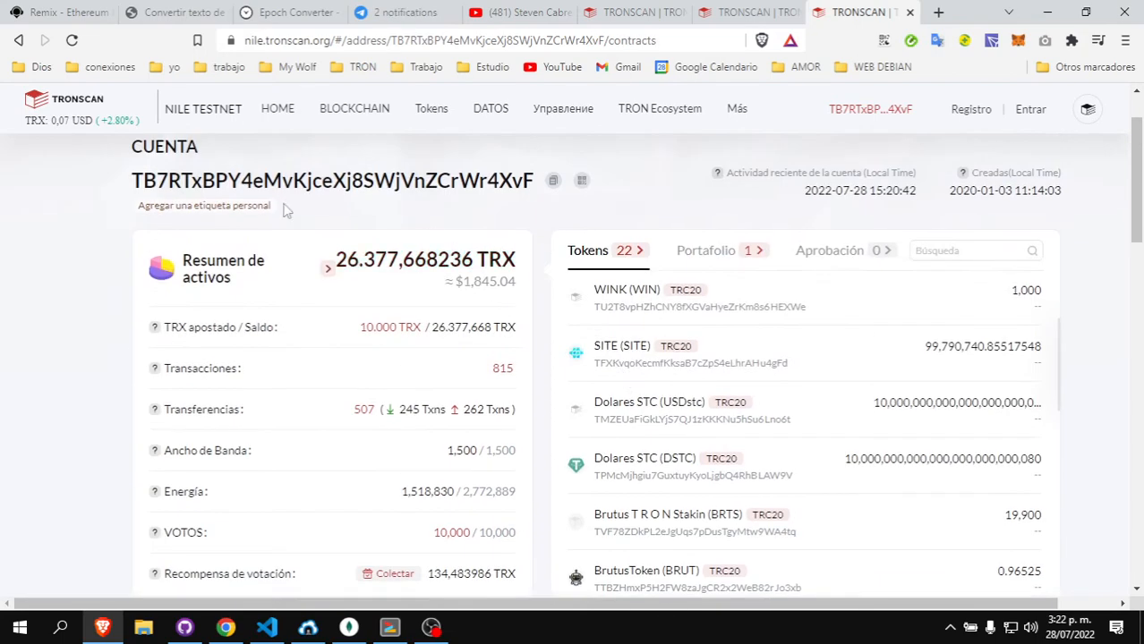
{"action": "scroll", "coordinate": [716, 268], "scroll_direction": "down", "scroll_amount": 4}
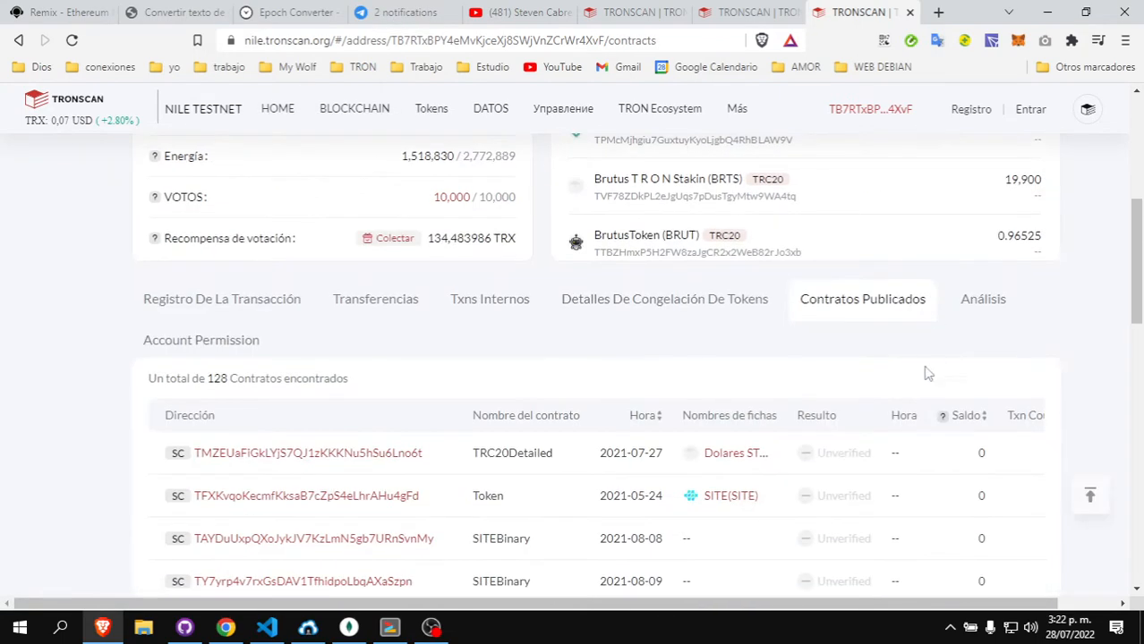
{"action": "scroll", "coordinate": [805, 365], "scroll_direction": "down", "scroll_amount": 2}
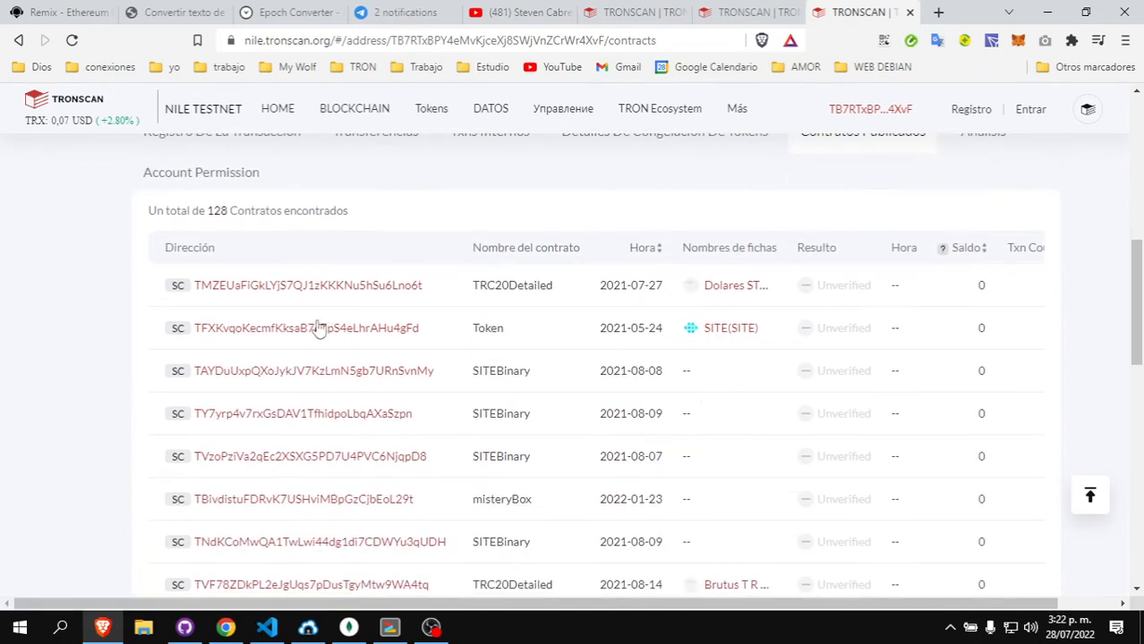
{"action": "scroll", "coordinate": [412, 402], "scroll_direction": "down", "scroll_amount": 3}
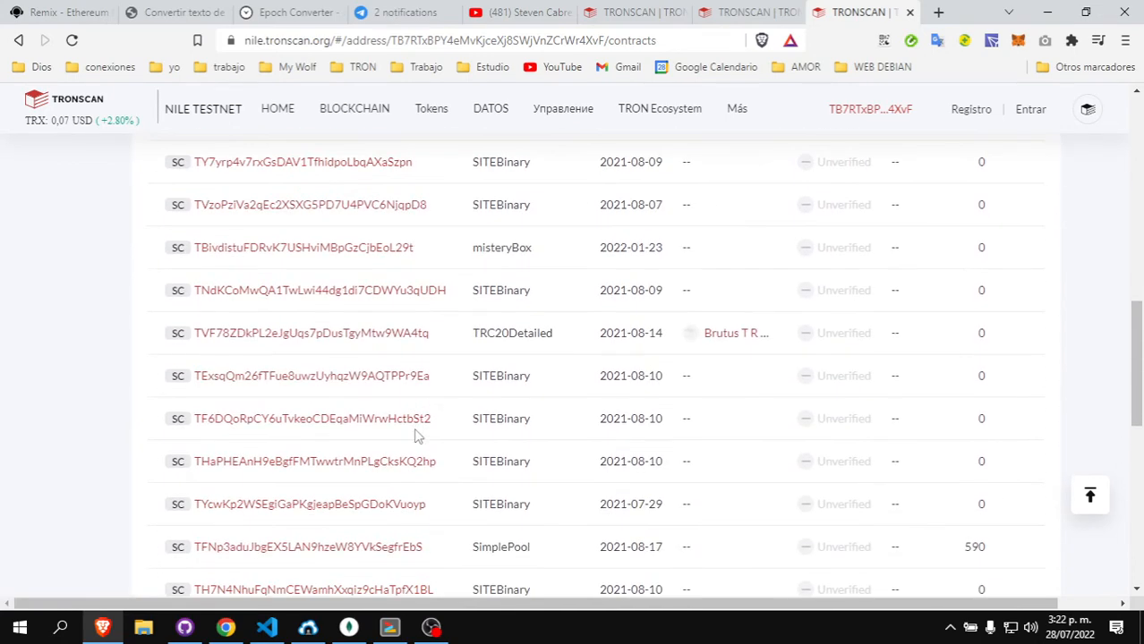
{"action": "scroll", "coordinate": [416, 434], "scroll_direction": "up", "scroll_amount": 4}
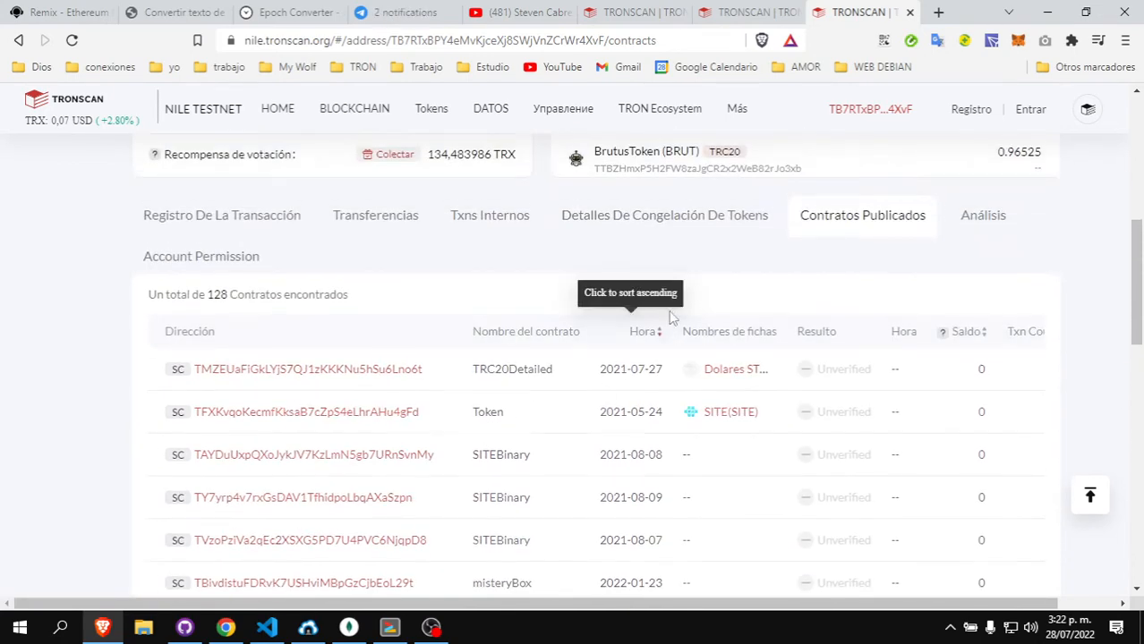
{"action": "left_click", "coordinate": [659, 332]}
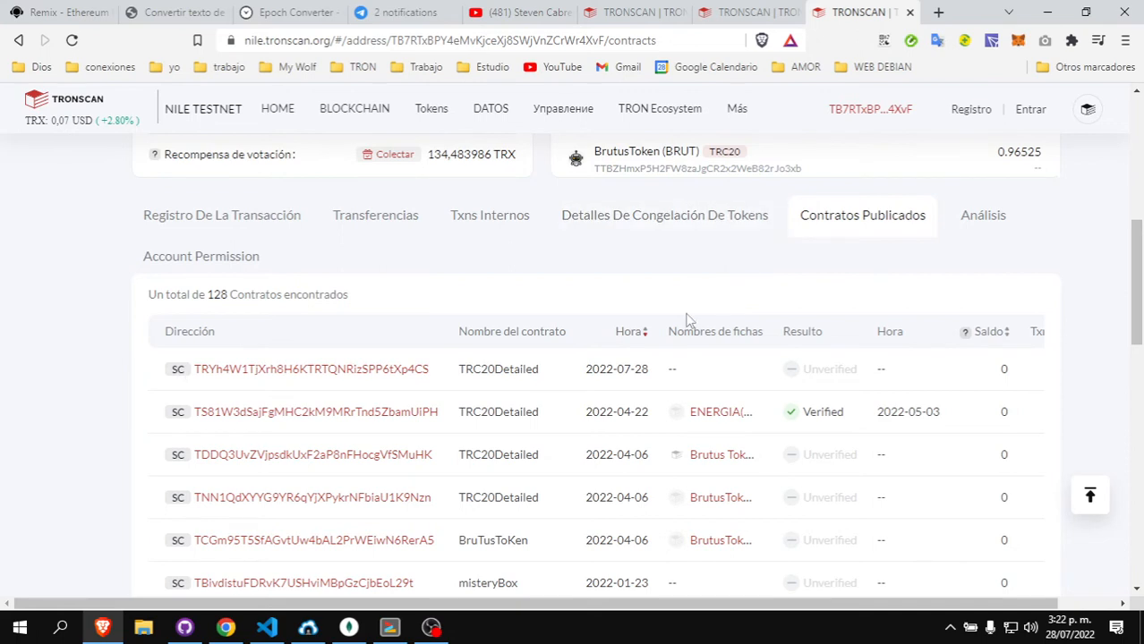
{"action": "left_click", "coordinate": [756, 9]}
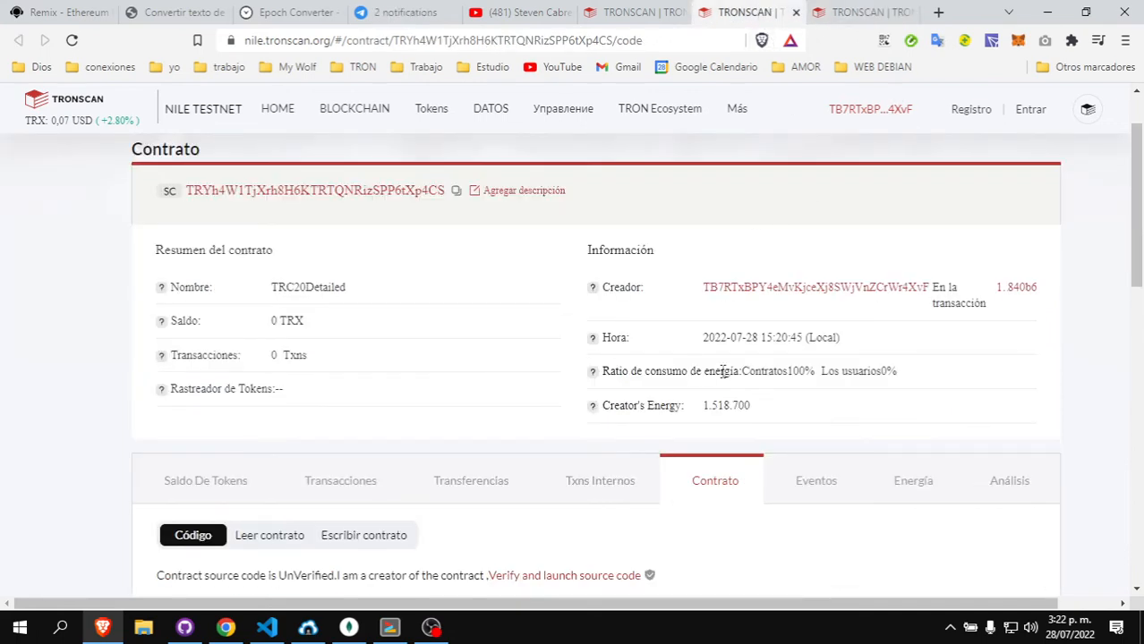
- Copy the contract address and bring up the wallet account dropdown
{"action": "left_click", "coordinate": [457, 191]}
{"action": "mouse_move", "coordinate": [380, 103]}
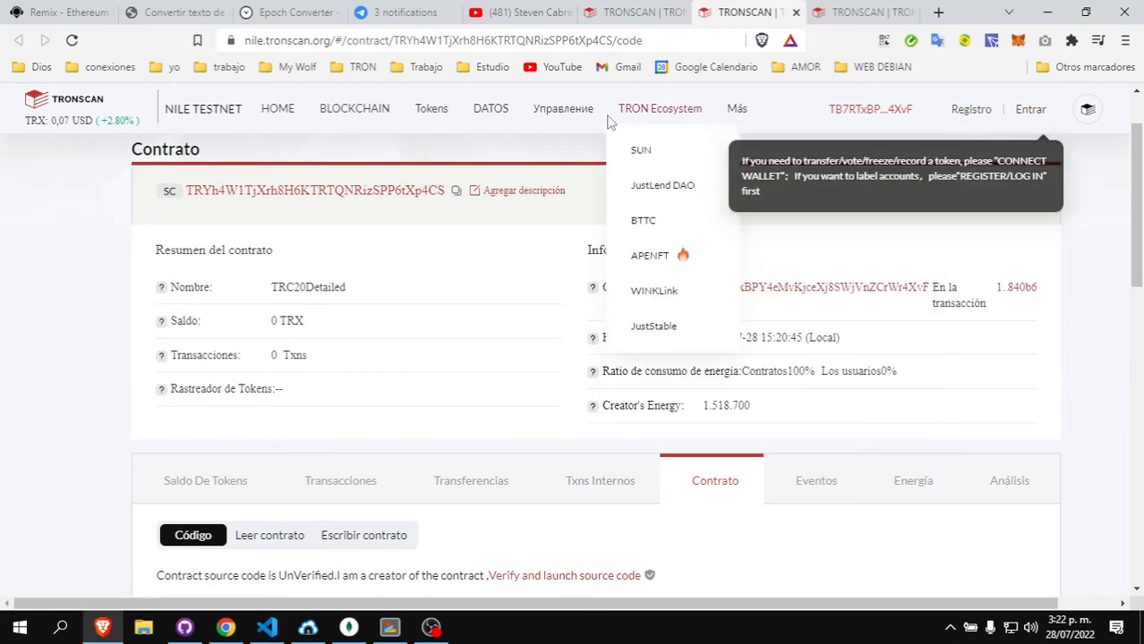
{"action": "mouse_move", "coordinate": [524, 123]}
{"action": "mouse_move", "coordinate": [846, 111]}
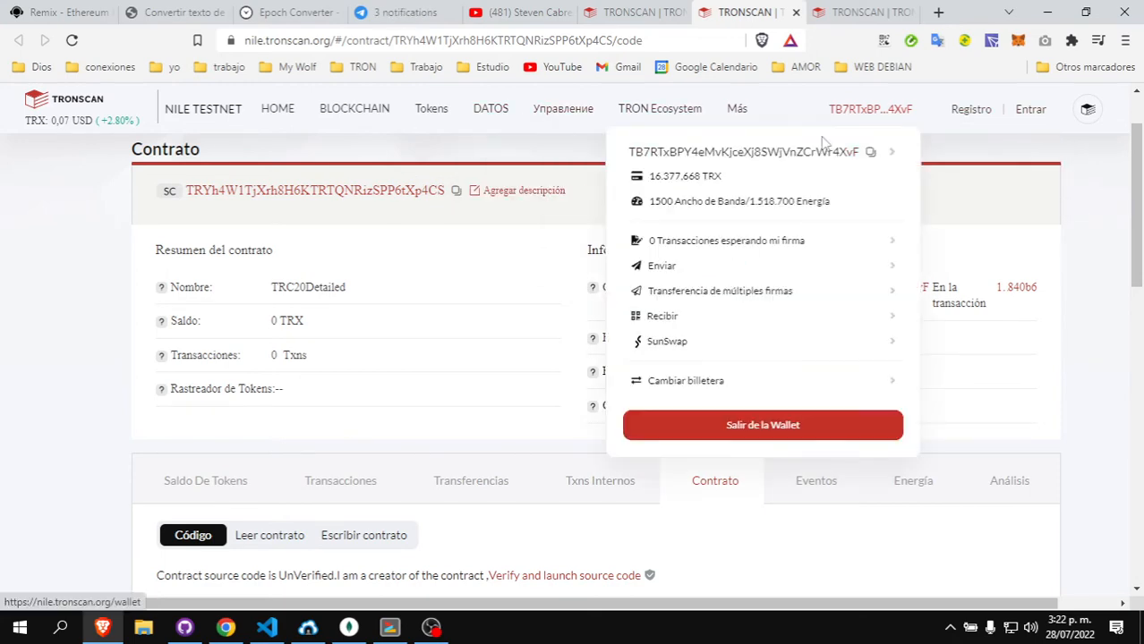
- Open the wallet page and its Crear Token section listing issued tokens
{"action": "left_click", "coordinate": [768, 159]}
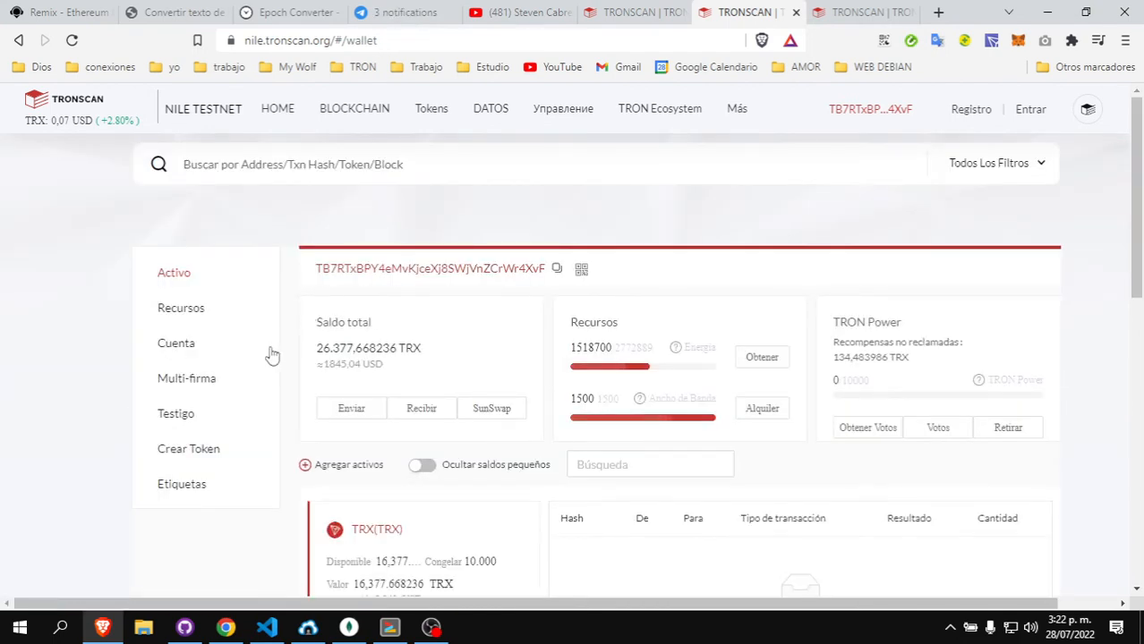
{"action": "left_click", "coordinate": [185, 452]}
{"action": "mouse_move", "coordinate": [895, 113]}
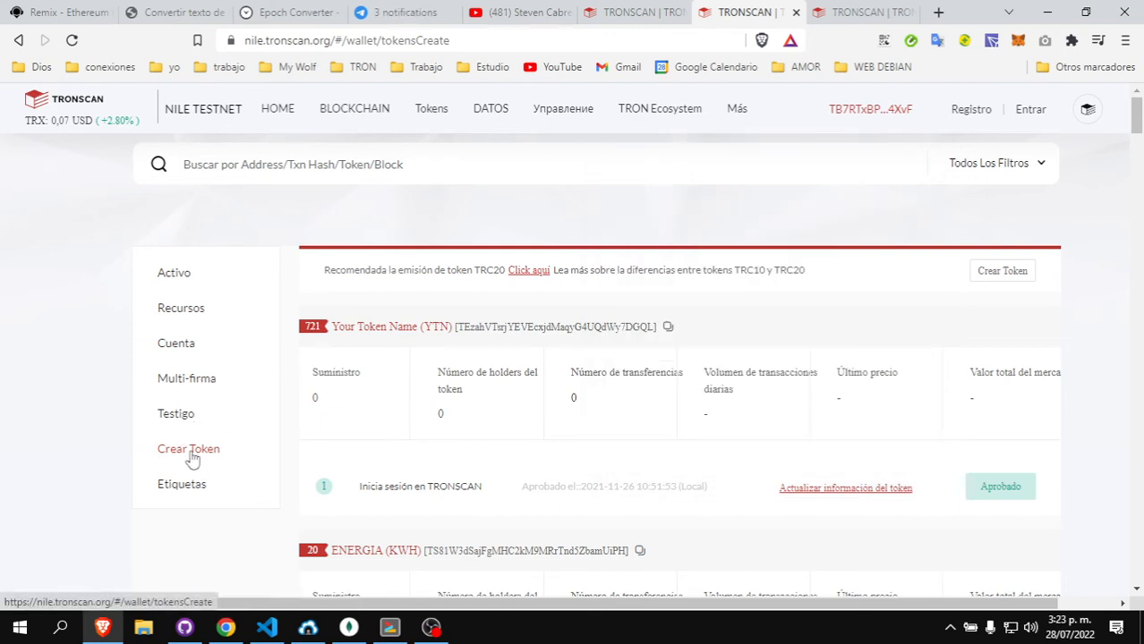
- Start a new token registration with TRC20 as the token type
{"action": "left_click", "coordinate": [999, 273]}
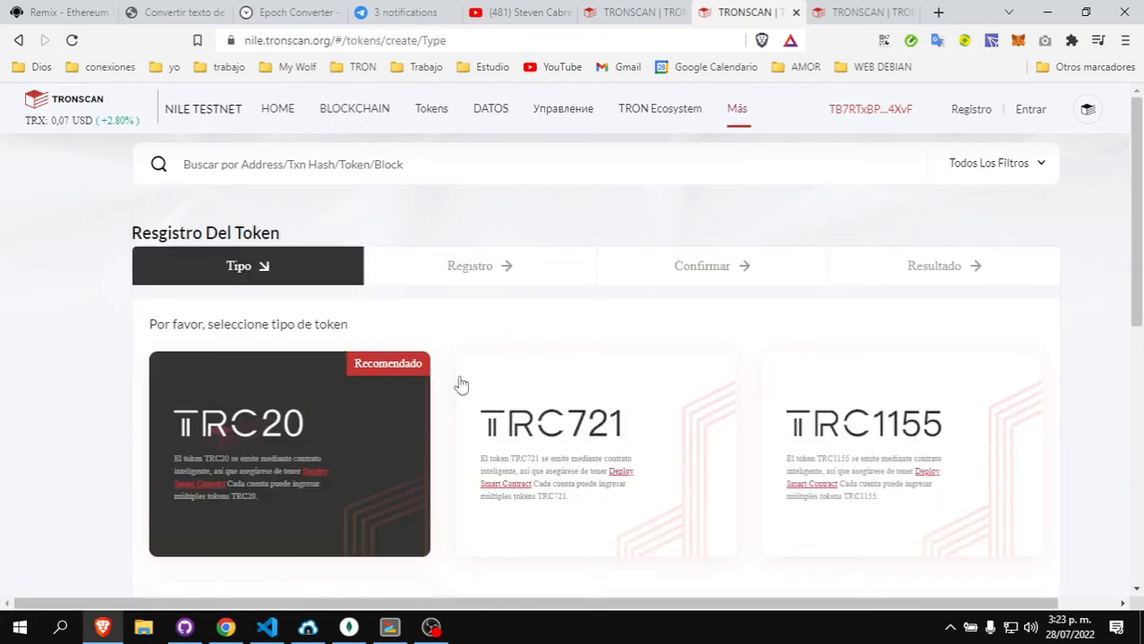
{"action": "scroll", "coordinate": [375, 410], "scroll_direction": "down", "scroll_amount": 1}
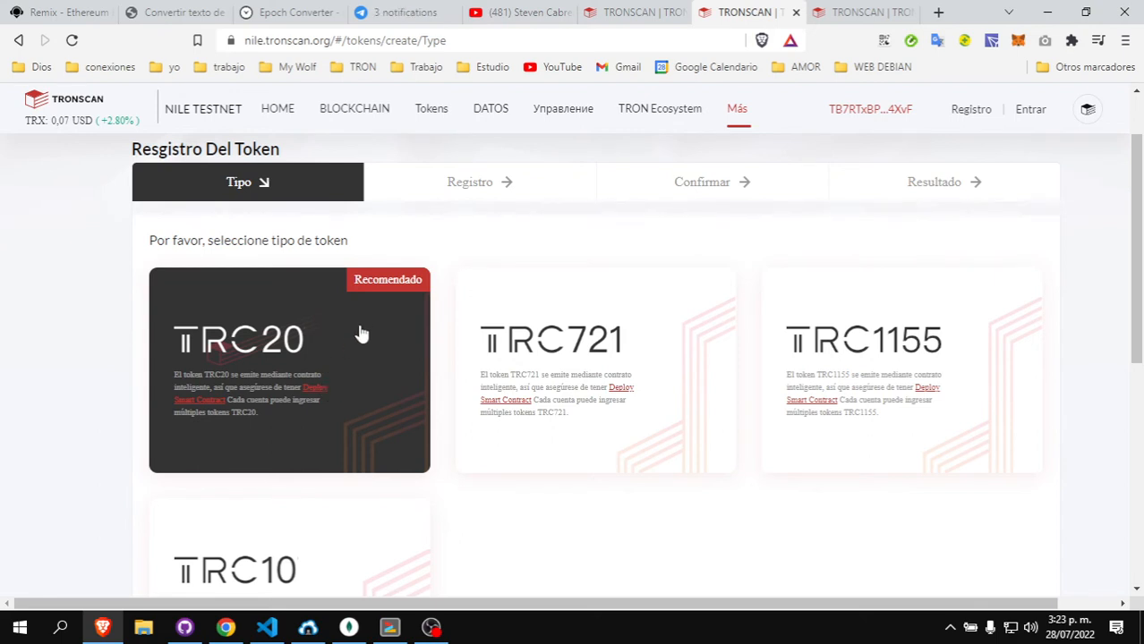
{"action": "scroll", "coordinate": [304, 320], "scroll_direction": "down", "scroll_amount": 1}
{"action": "scroll", "coordinate": [555, 309], "scroll_direction": "down", "scroll_amount": 2}
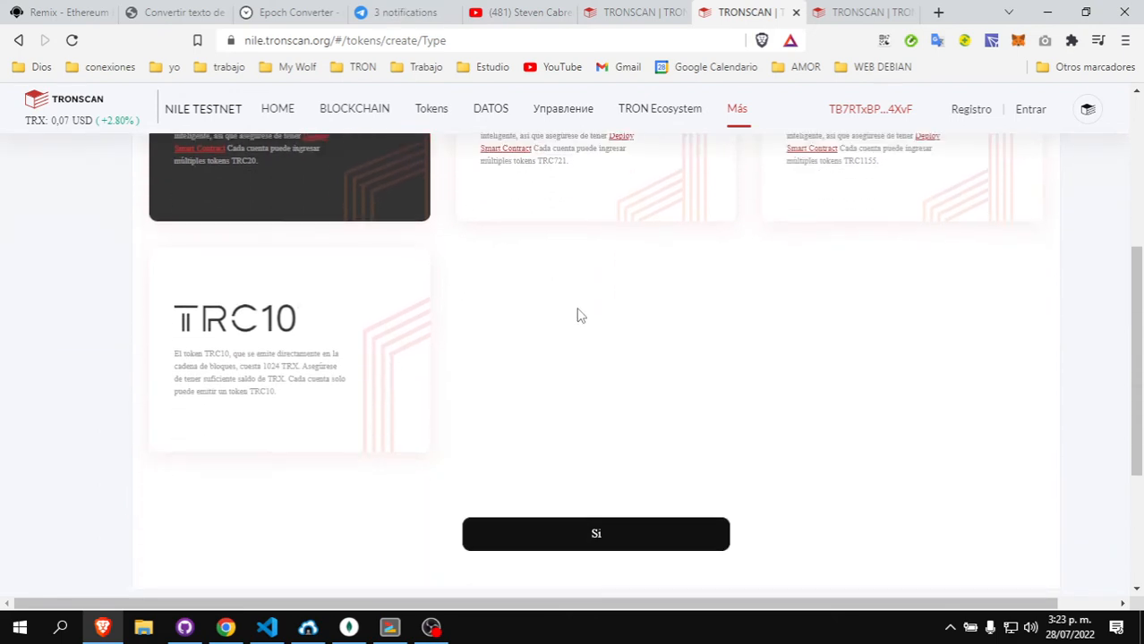
{"action": "left_click", "coordinate": [610, 541]}
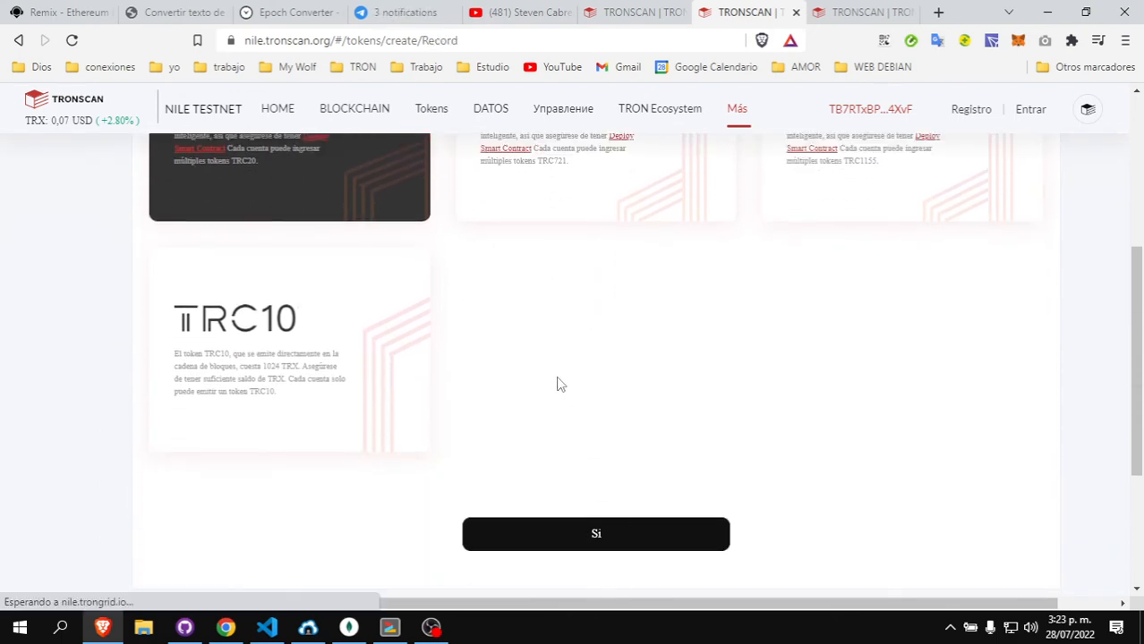
- Paste the new contract's address and write the token introduction 'un token ma'
{"action": "scroll", "coordinate": [431, 378], "scroll_direction": "down", "scroll_amount": 1}
{"action": "left_click", "coordinate": [370, 318]}
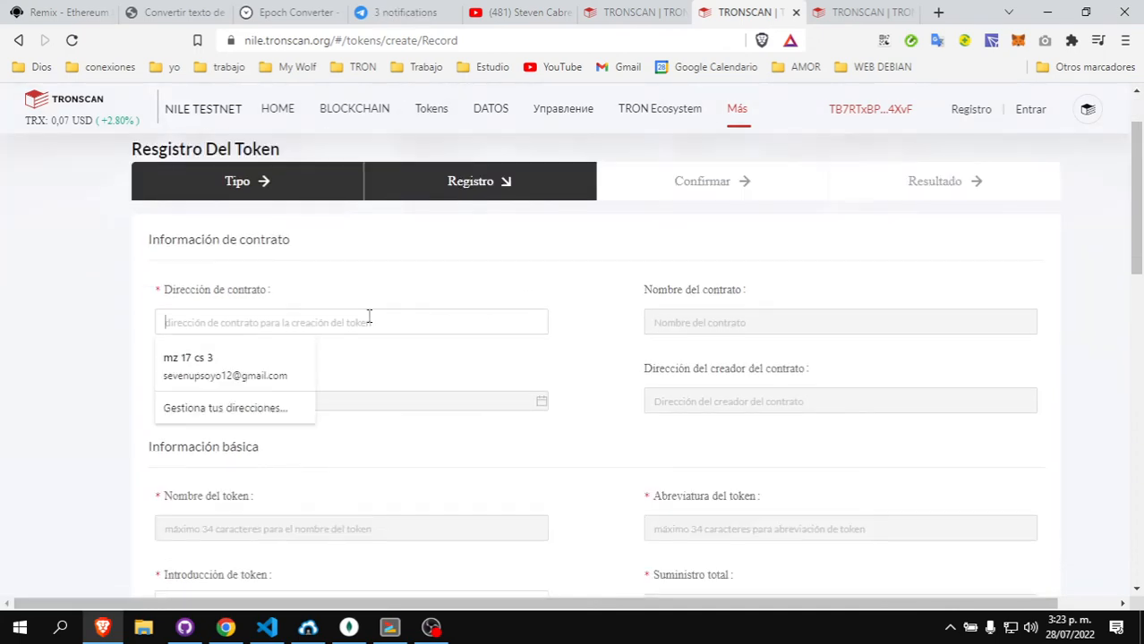
{"action": "key", "text": "ctrl+v"}
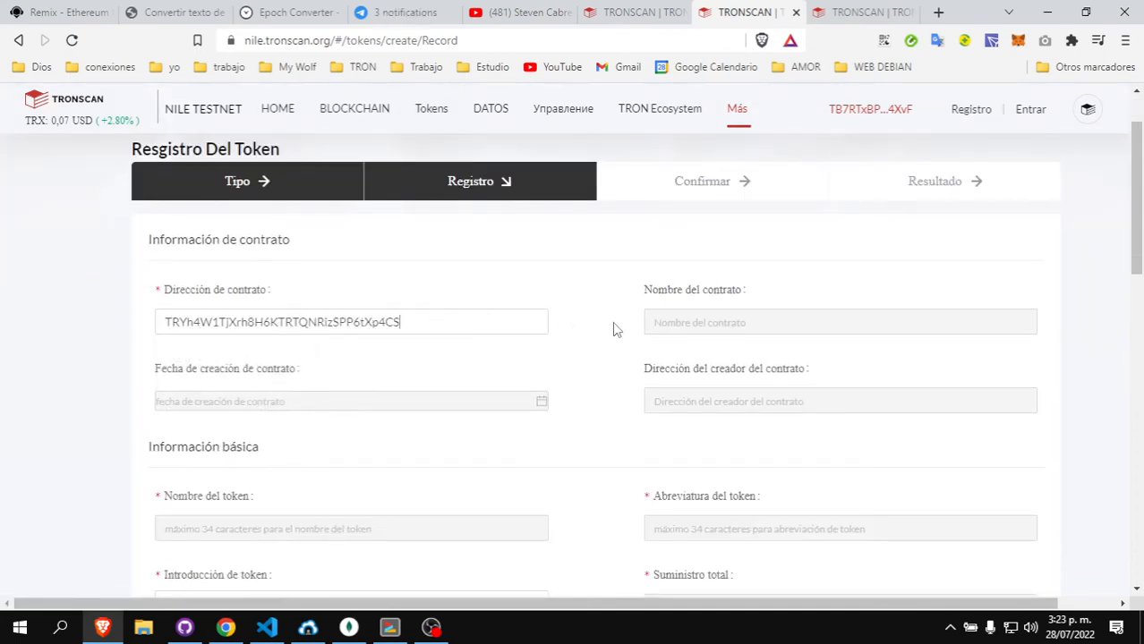
{"action": "scroll", "coordinate": [612, 321], "scroll_direction": "down", "scroll_amount": 1}
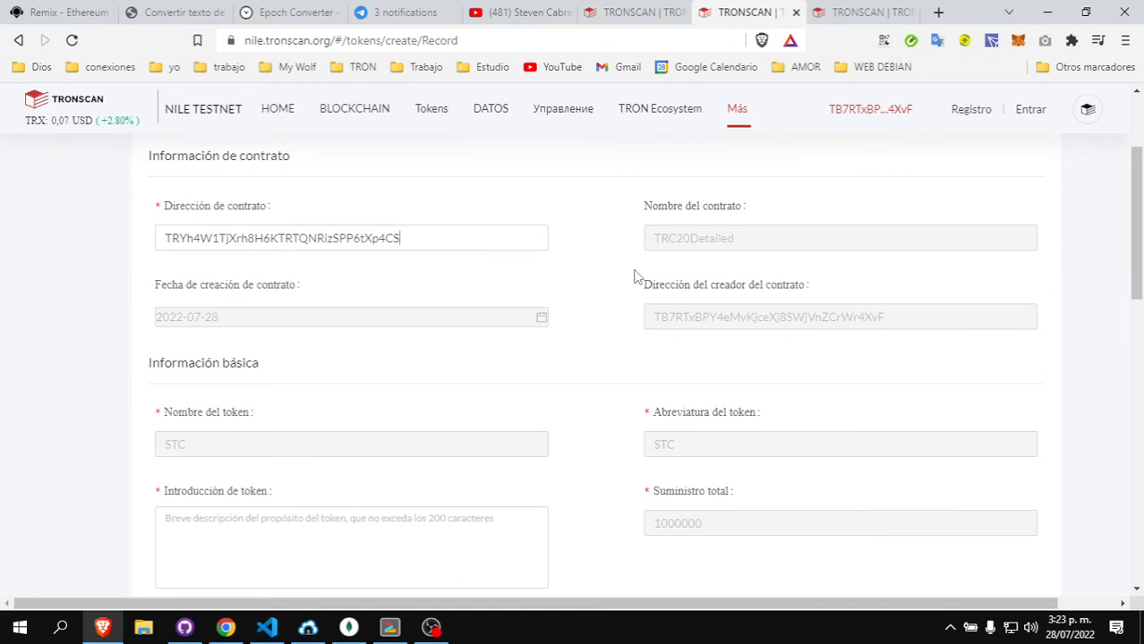
{"action": "scroll", "coordinate": [440, 418], "scroll_direction": "down", "scroll_amount": 1}
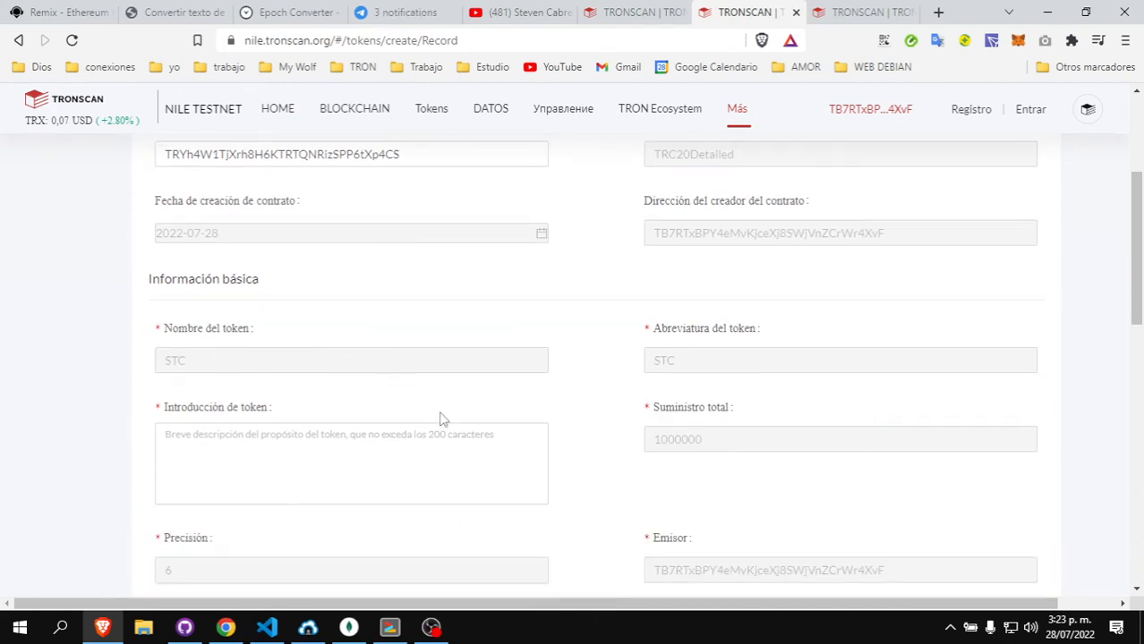
{"action": "left_click", "coordinate": [355, 439]}
{"action": "type", "text": "un tok"}
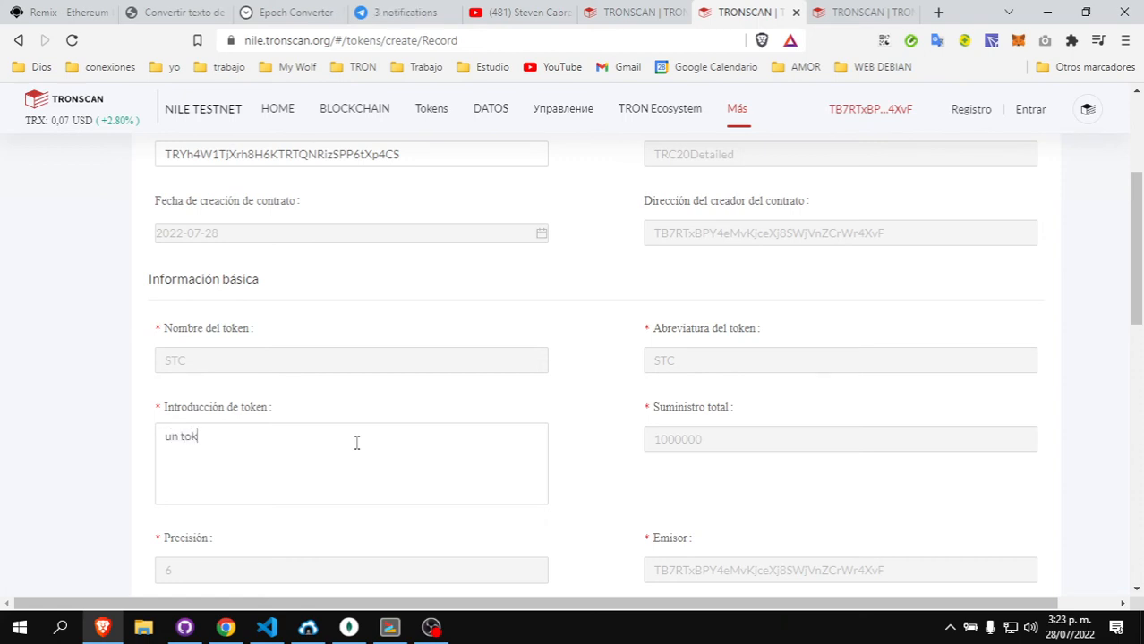
{"action": "type", "text": "en mas"}
{"action": "scroll", "coordinate": [702, 449], "scroll_direction": "down", "scroll_amount": 1}
{"action": "scroll", "coordinate": [782, 330], "scroll_direction": "down", "scroll_amount": 2}
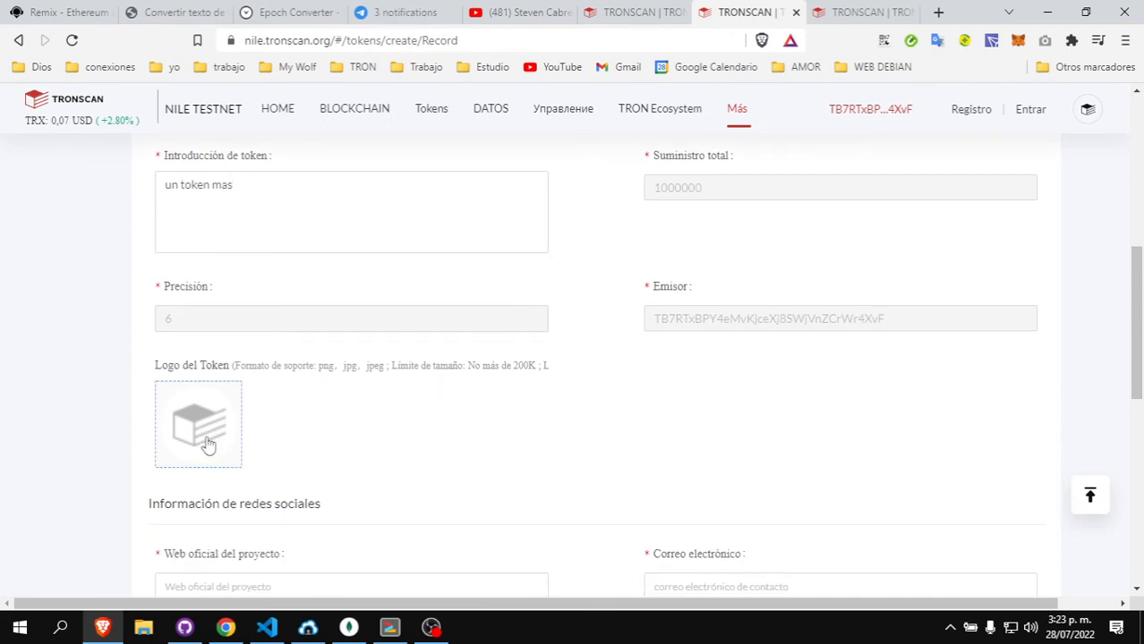
{"action": "scroll", "coordinate": [374, 385], "scroll_direction": "down", "scroll_amount": 1}
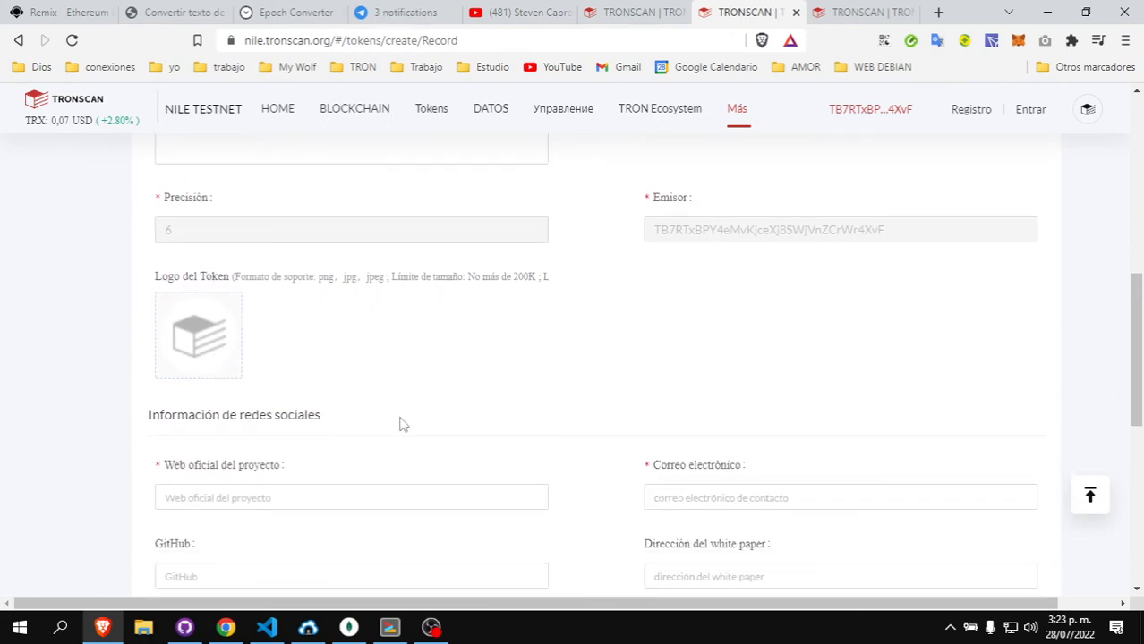
{"action": "scroll", "coordinate": [402, 424], "scroll_direction": "down", "scroll_amount": 1}
{"action": "left_click", "coordinate": [368, 417]}
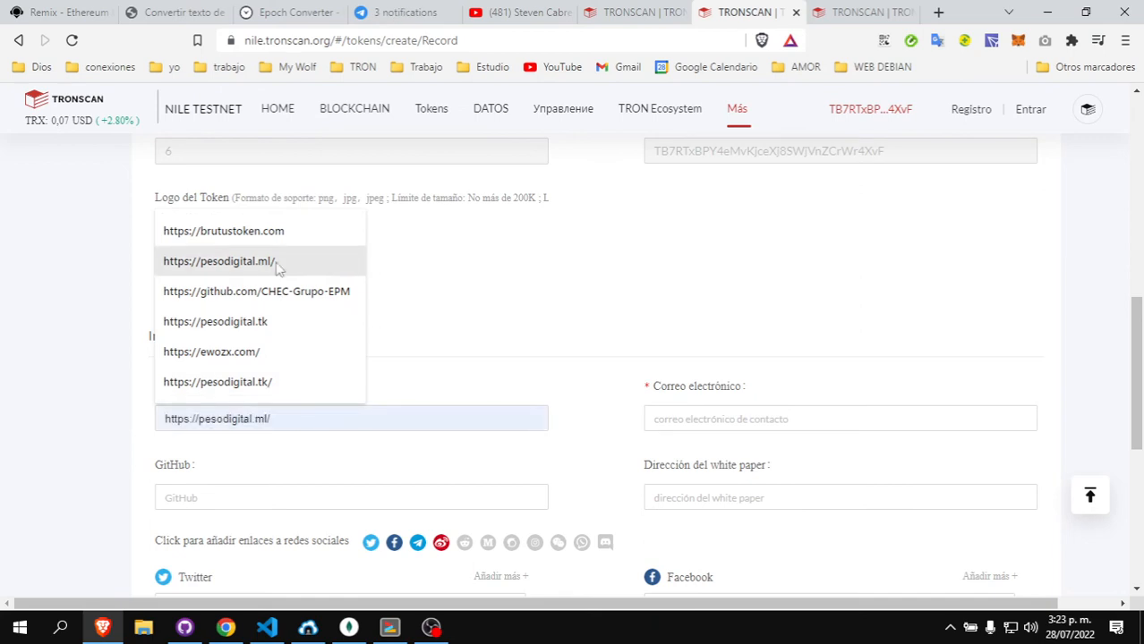
{"action": "left_click", "coordinate": [255, 234]}
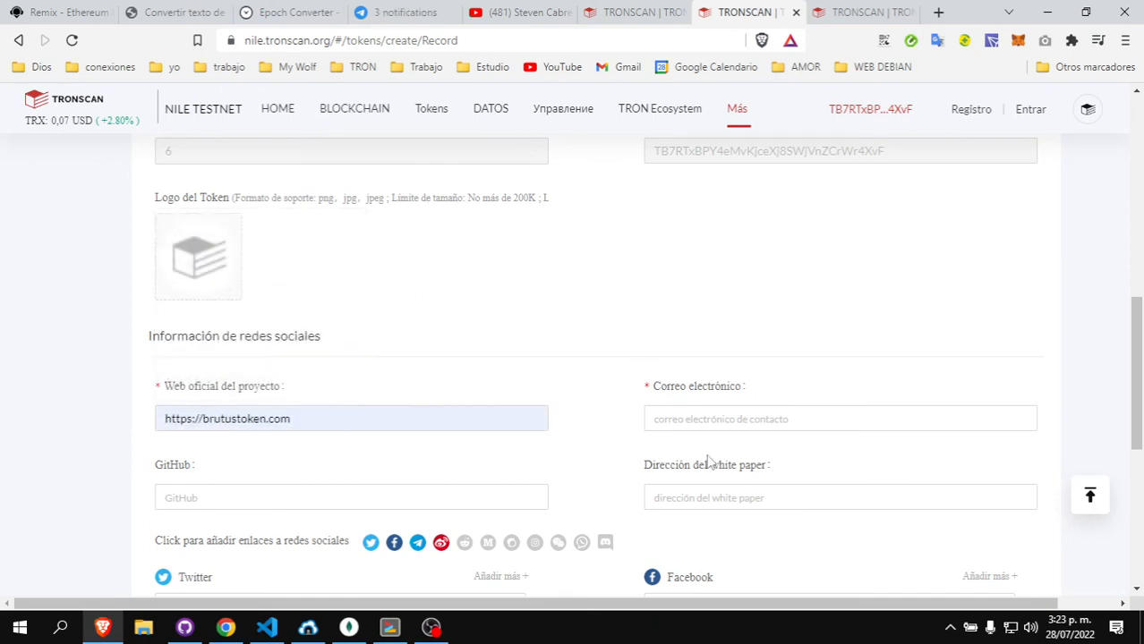
- Fill in the contact e-mail address for the token record
{"action": "left_click", "coordinate": [751, 419]}
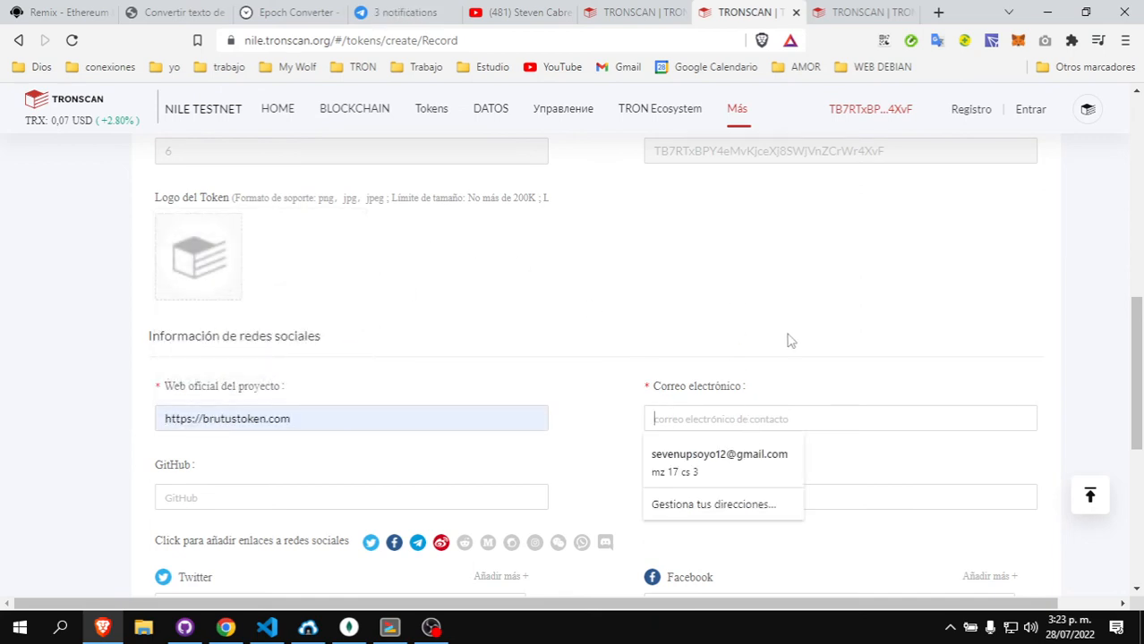
{"action": "left_click", "coordinate": [791, 341]}
{"action": "left_click", "coordinate": [770, 411]}
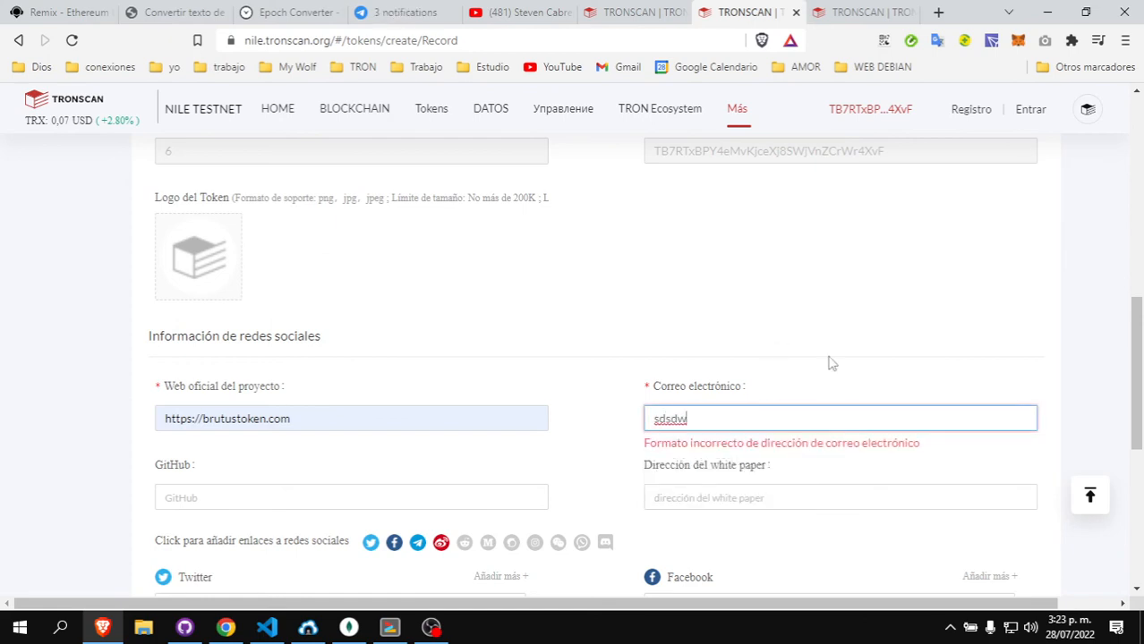
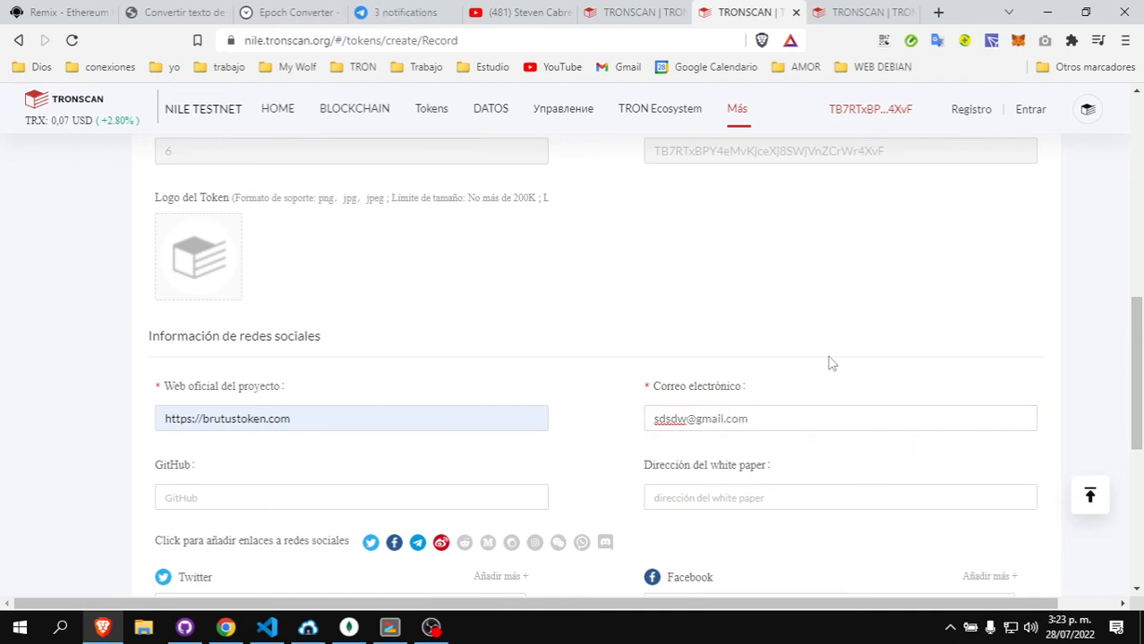
{"action": "scroll", "coordinate": [695, 371], "scroll_direction": "down", "scroll_amount": 2}
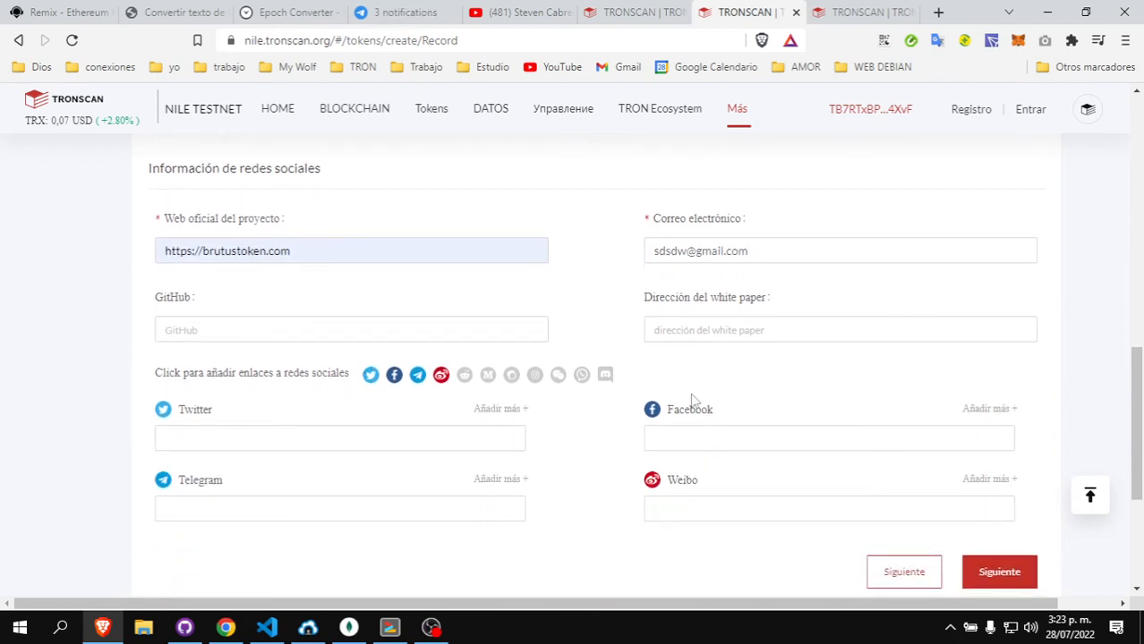
{"action": "scroll", "coordinate": [916, 457], "scroll_direction": "down", "scroll_amount": 1}
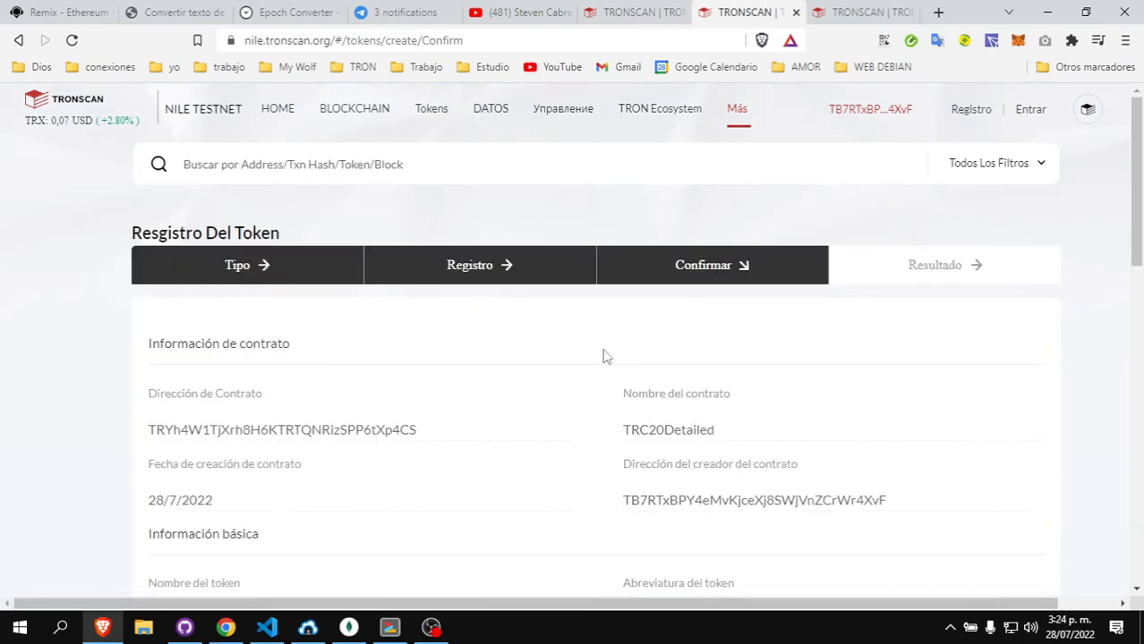
- Review the STC summary (supply 1,000,000, precision 6) and submit the record for signing
{"action": "scroll", "coordinate": [569, 304], "scroll_direction": "down", "scroll_amount": 3}
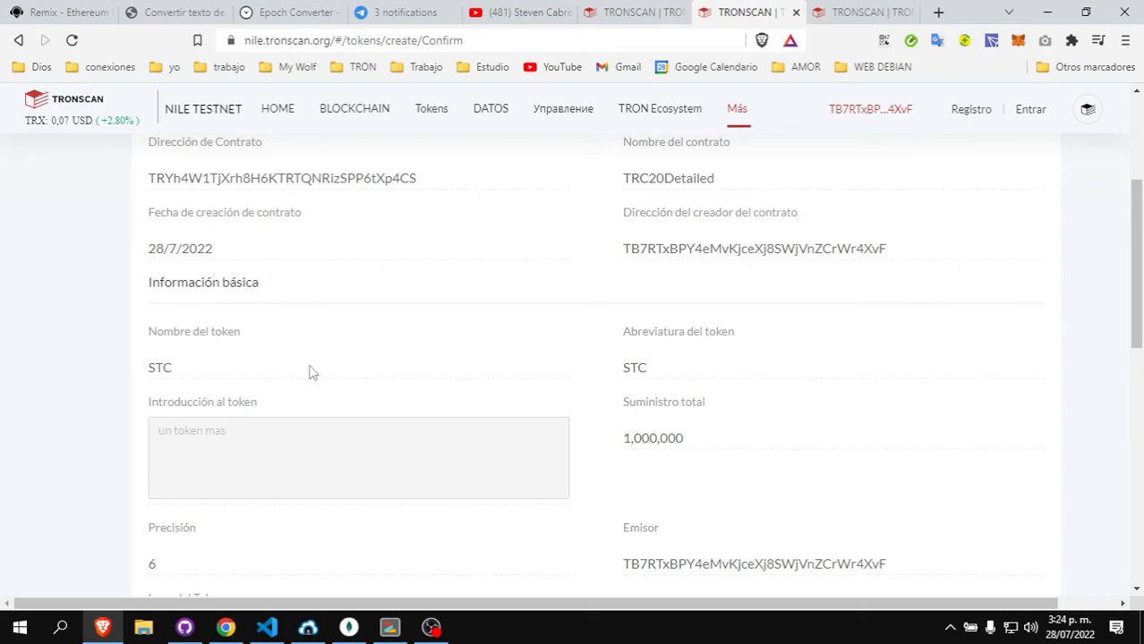
{"action": "scroll", "coordinate": [503, 335], "scroll_direction": "up", "scroll_amount": 1}
{"action": "scroll", "coordinate": [503, 335], "scroll_direction": "down", "scroll_amount": 8}
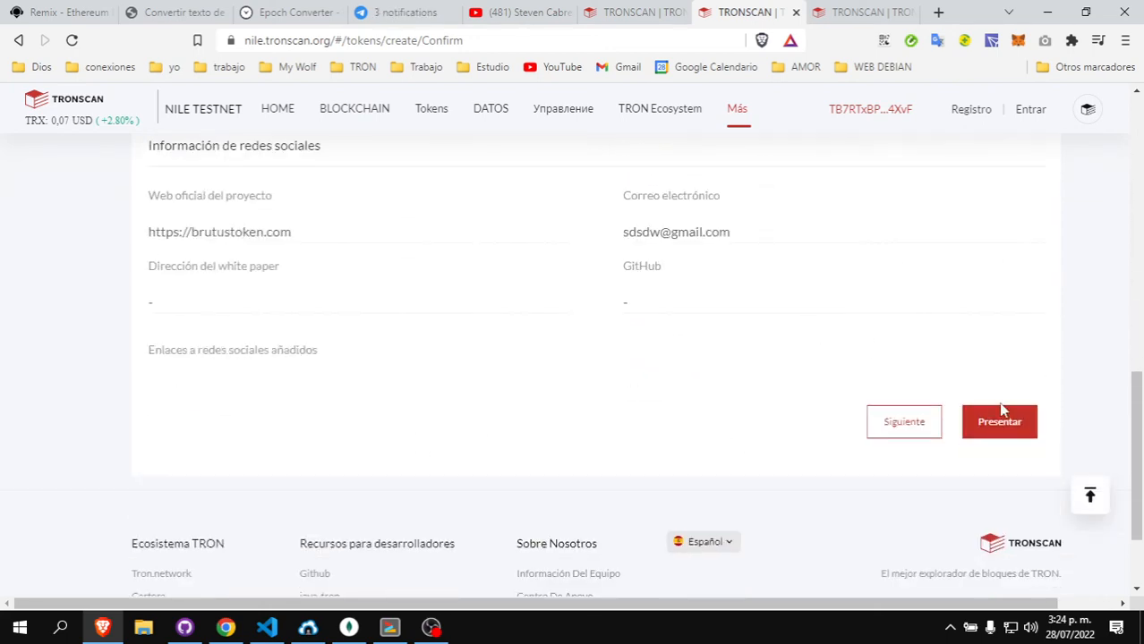
{"action": "left_click", "coordinate": [1000, 423]}
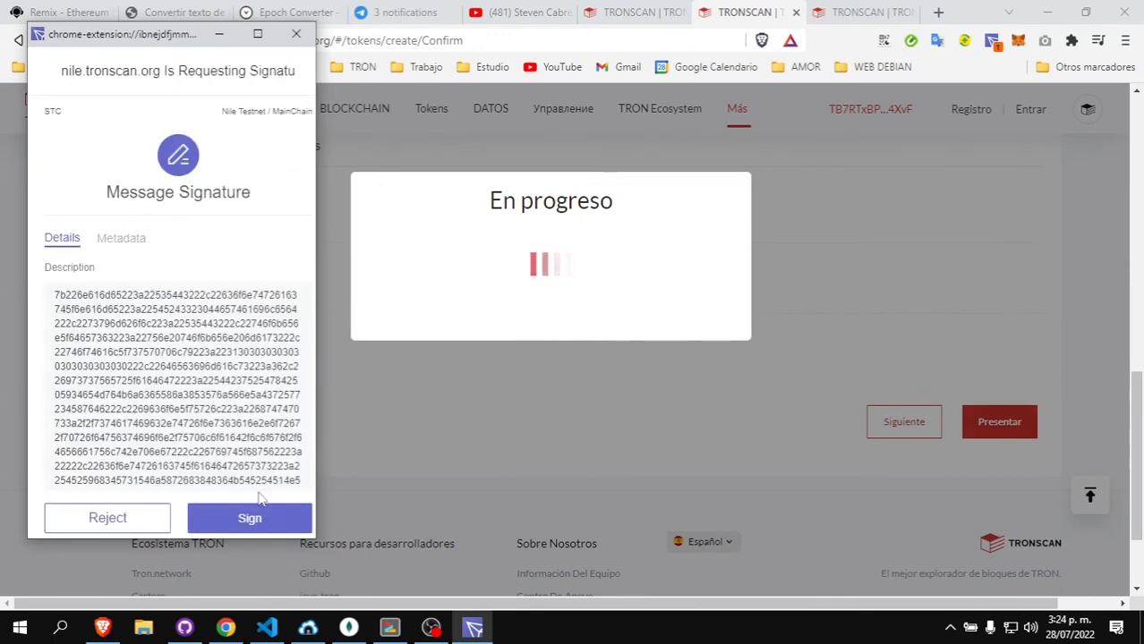
- Approve the TronLink signature request for the STC token registration
{"action": "left_click", "coordinate": [269, 519]}
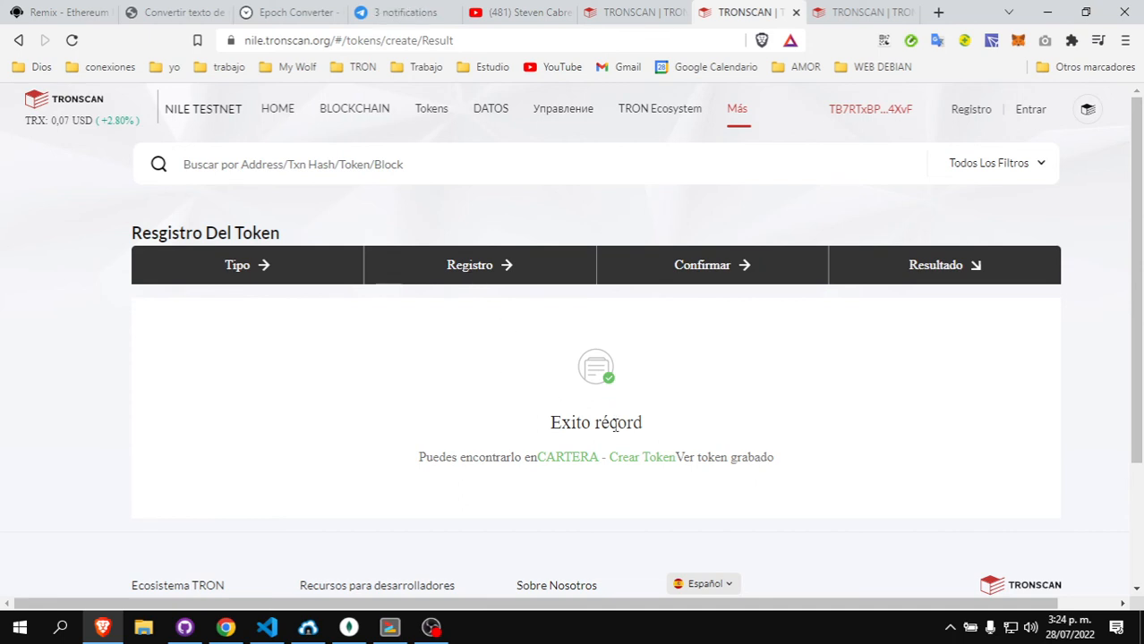
- Return to the wallet's Crear Token section by way of the wallet overview page
{"action": "left_click", "coordinate": [621, 458]}
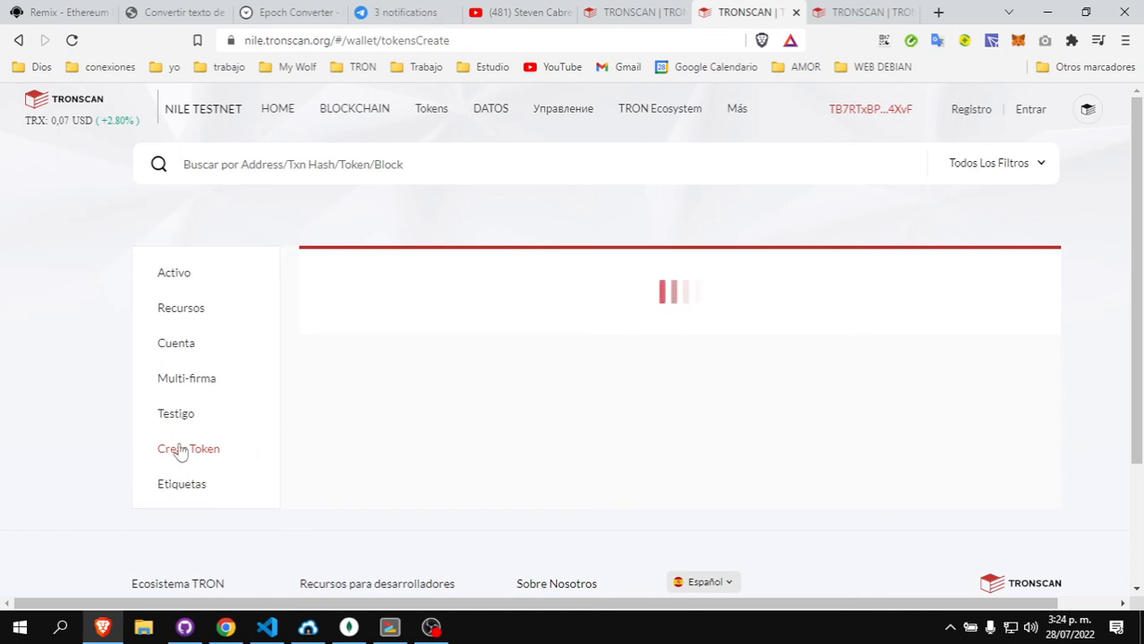
{"action": "mouse_move", "coordinate": [904, 111]}
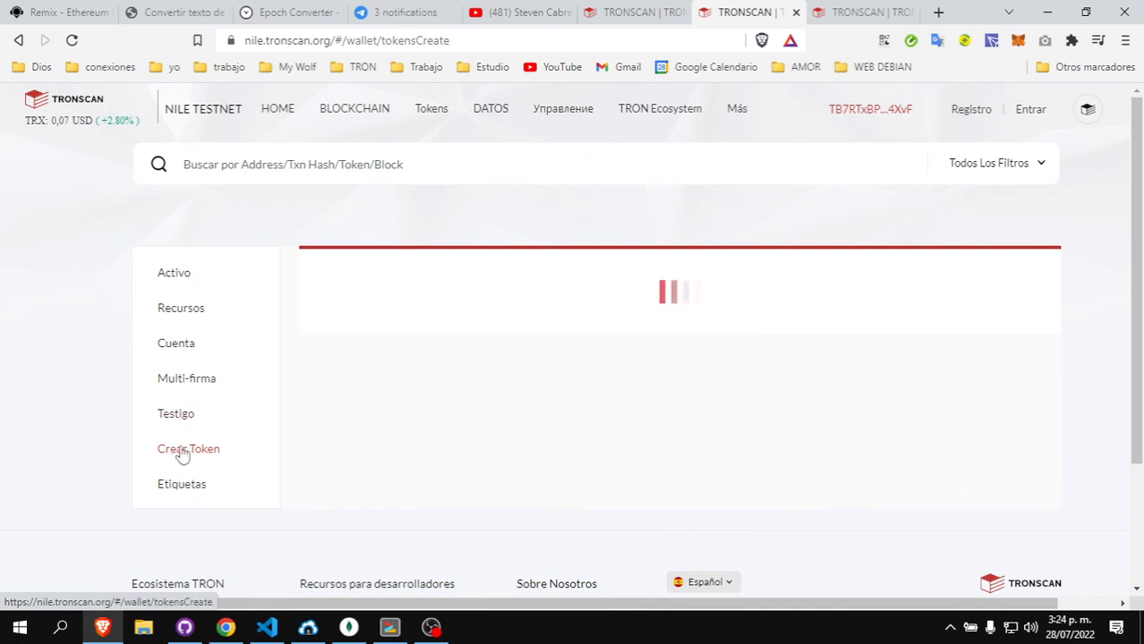
{"action": "mouse_move", "coordinate": [869, 108]}
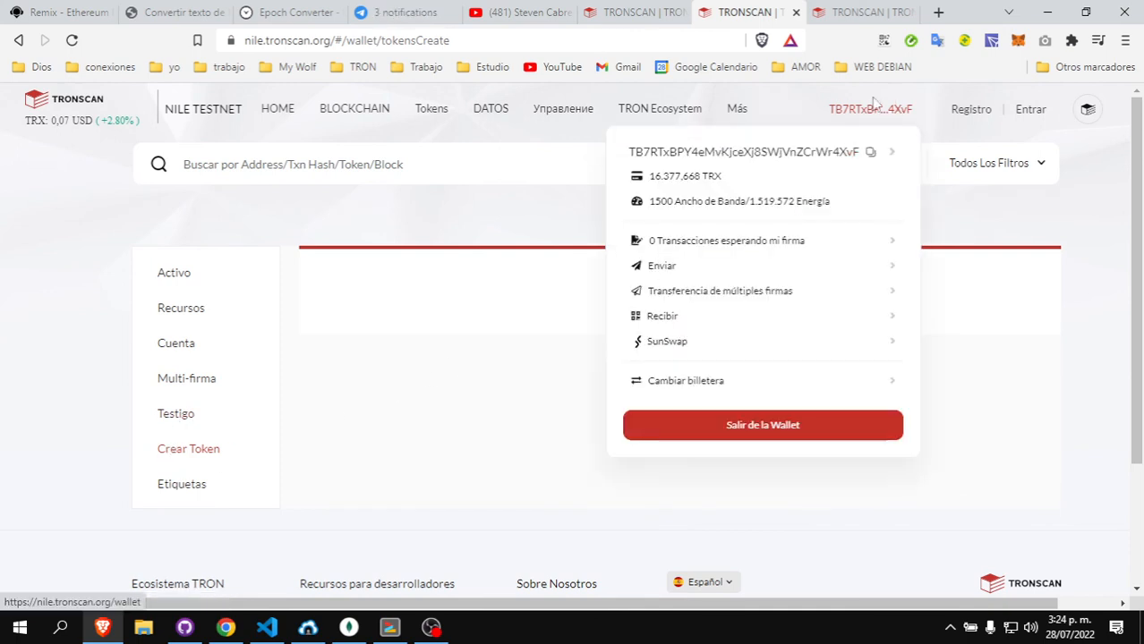
{"action": "left_click", "coordinate": [806, 159]}
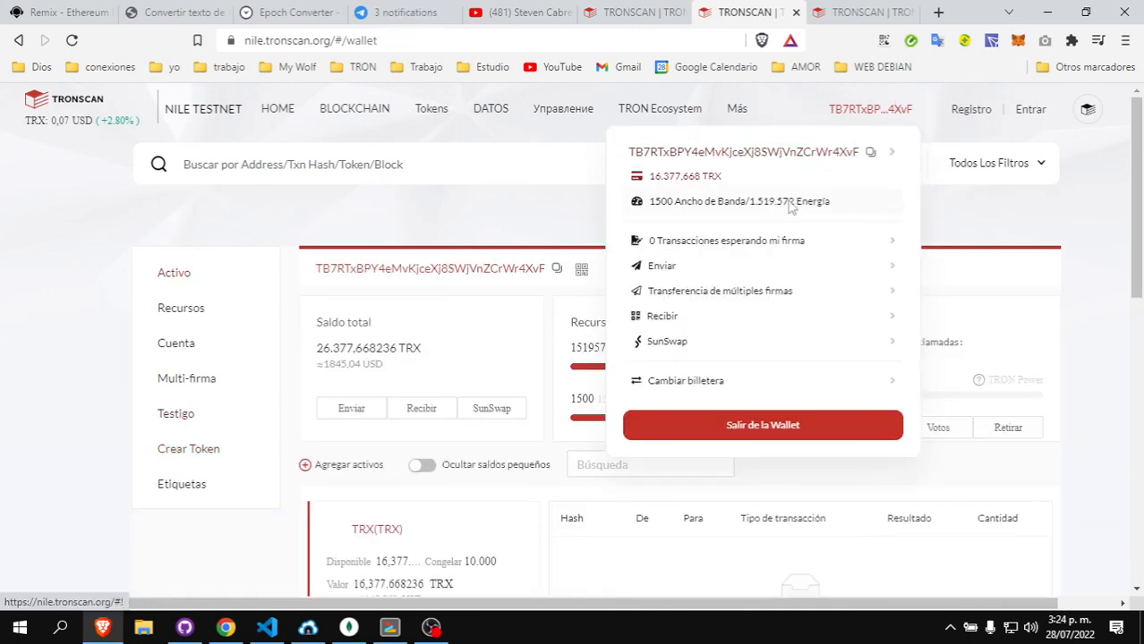
{"action": "left_click", "coordinate": [190, 450]}
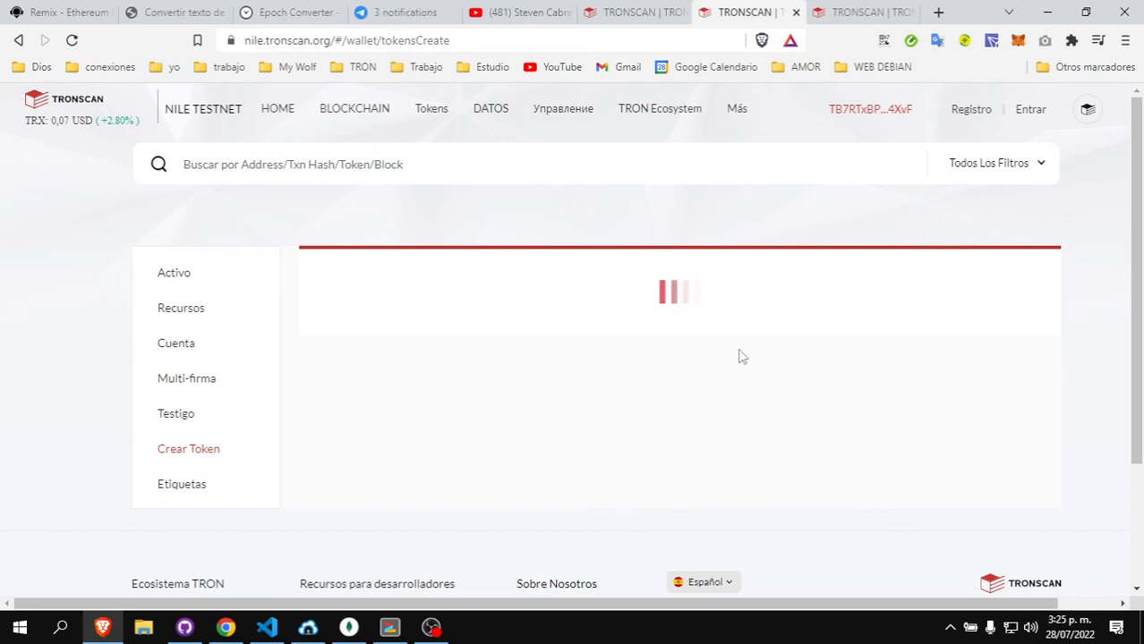
- Reload TRONSCAN, recheck the wallet's token list in Crear Token, then bring OBS Studio forward
{"action": "left_click", "coordinate": [72, 41]}
{"action": "mouse_move", "coordinate": [868, 138]}
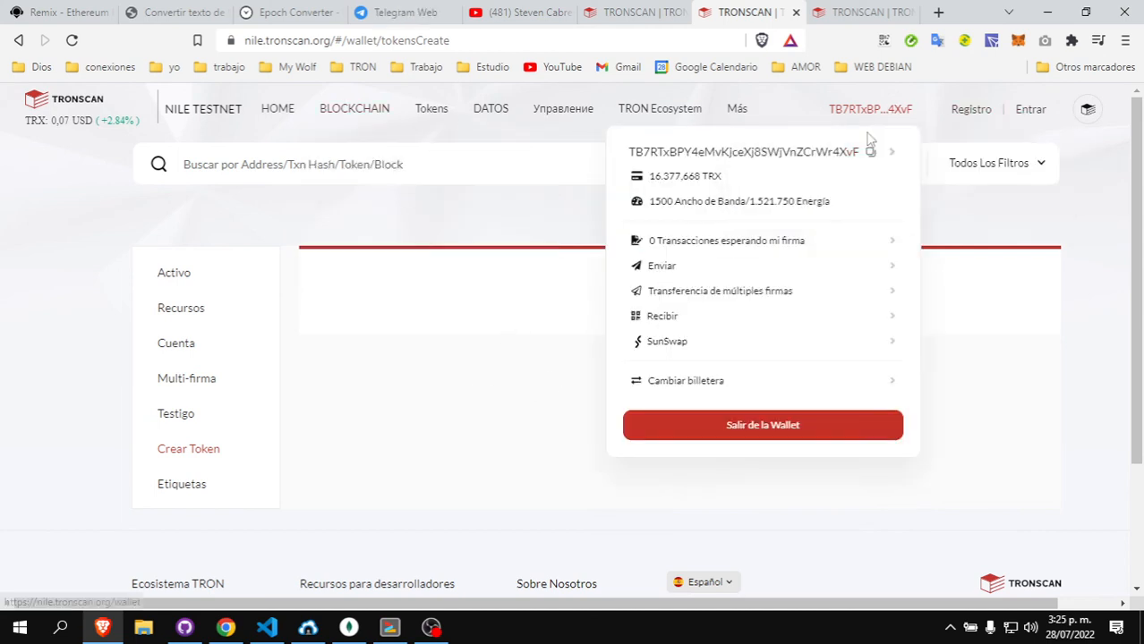
{"action": "left_click", "coordinate": [761, 154]}
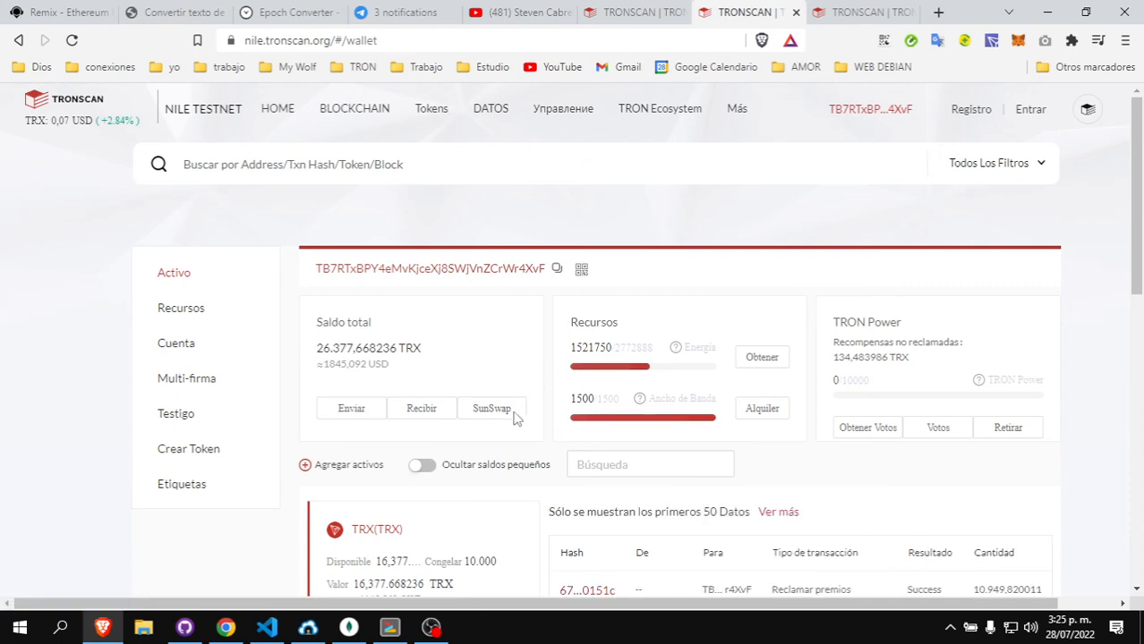
{"action": "scroll", "coordinate": [609, 350], "scroll_direction": "down", "scroll_amount": 3}
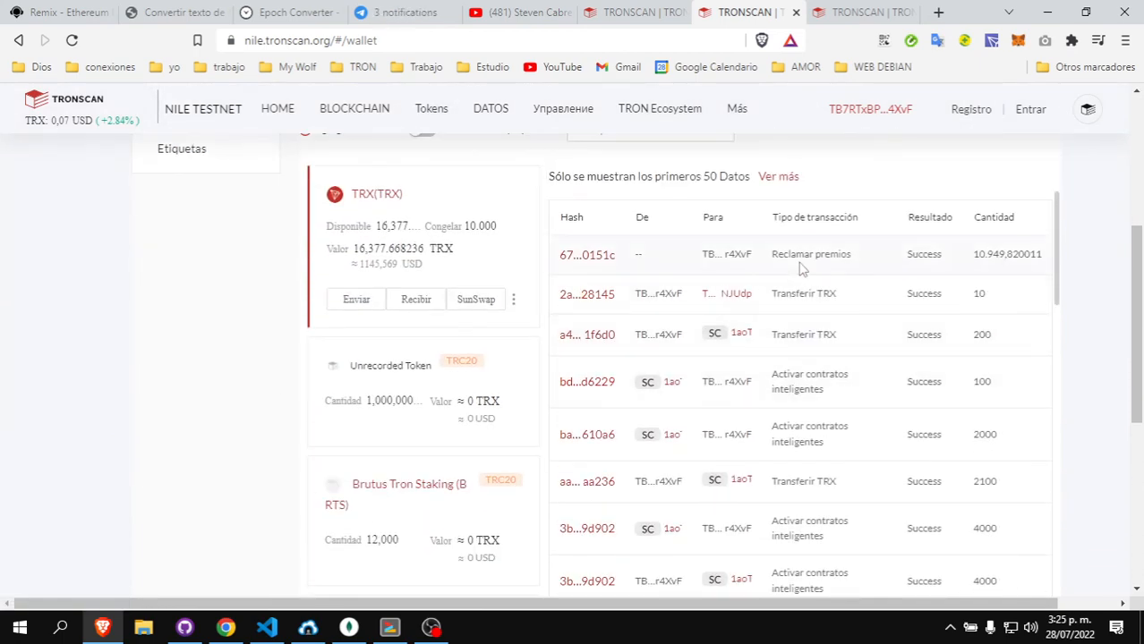
{"action": "scroll", "coordinate": [767, 343], "scroll_direction": "up", "scroll_amount": 3}
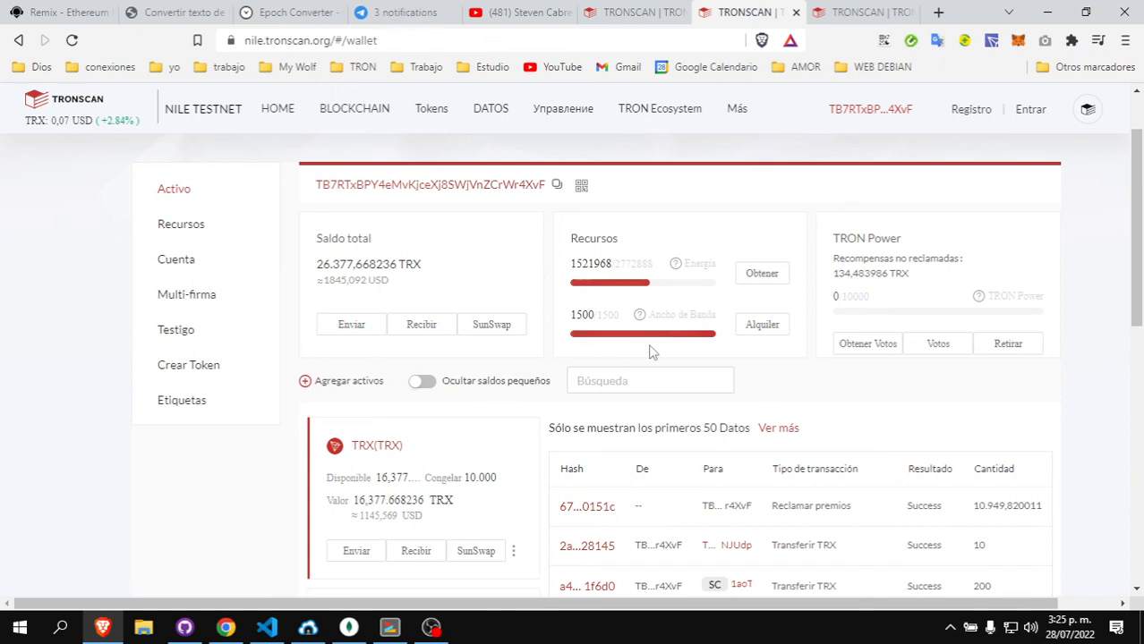
{"action": "left_click", "coordinate": [234, 368]}
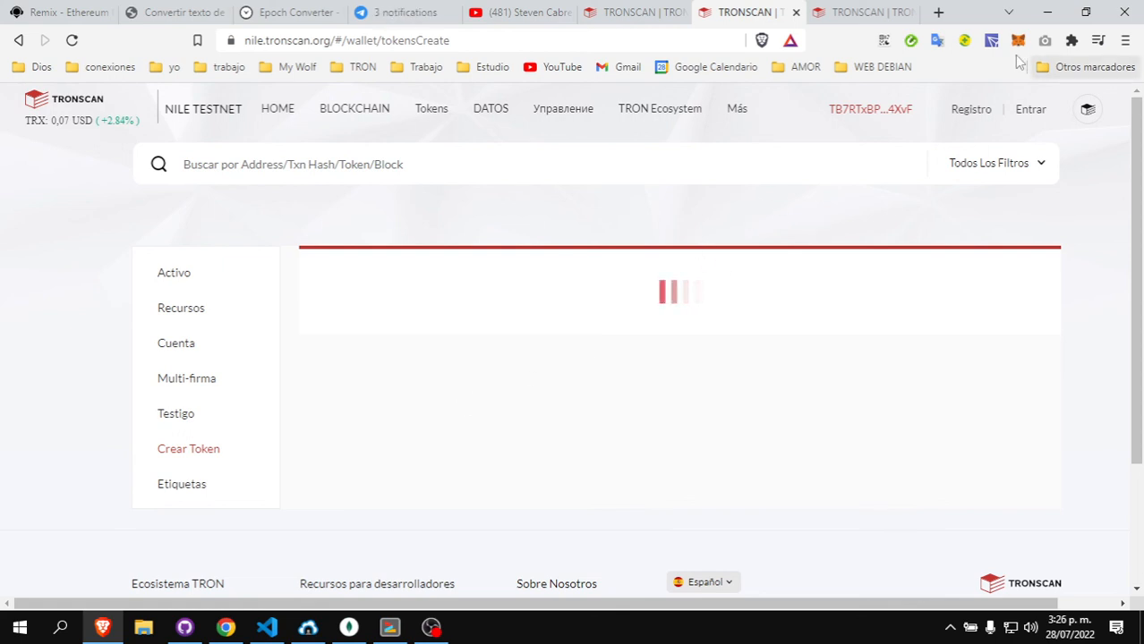
{"action": "mouse_move", "coordinate": [958, 116]}
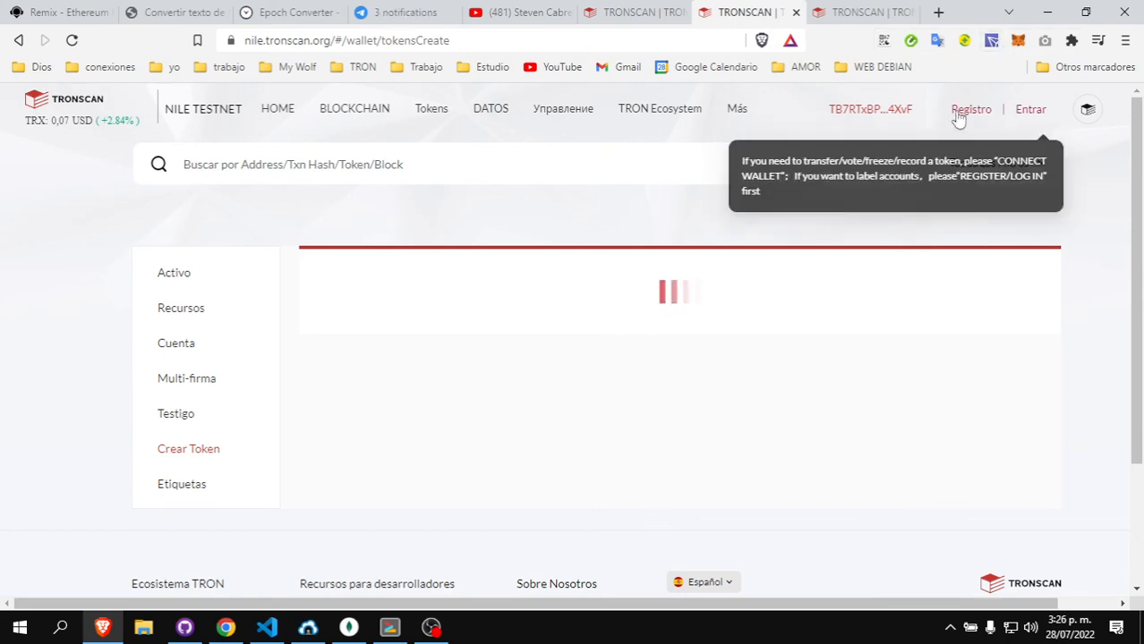
{"action": "left_click", "coordinate": [430, 627]}
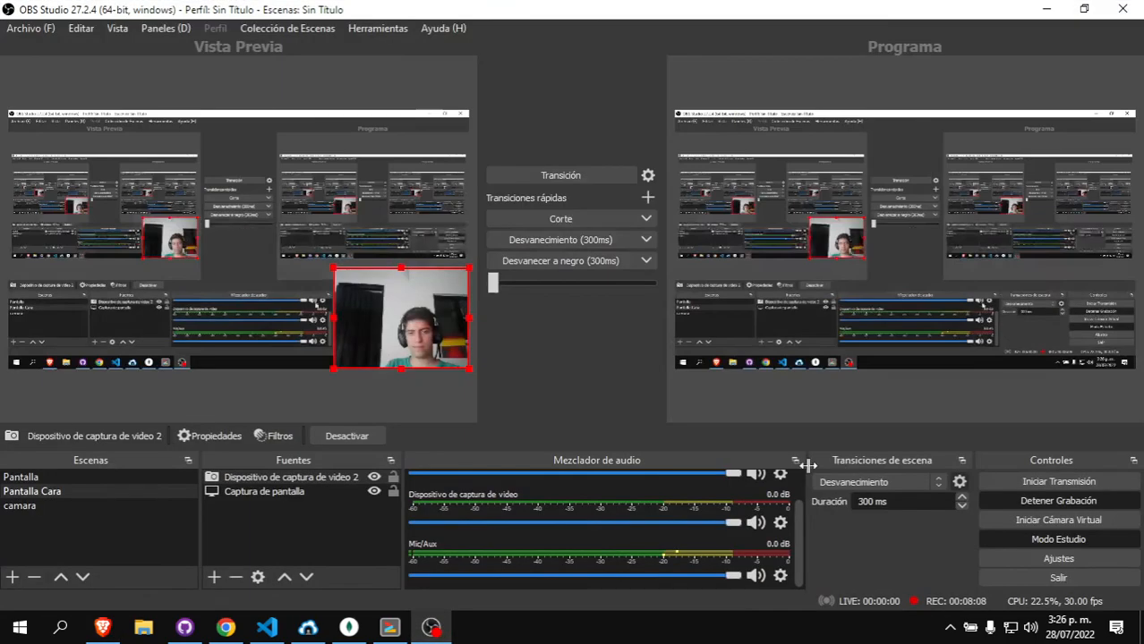